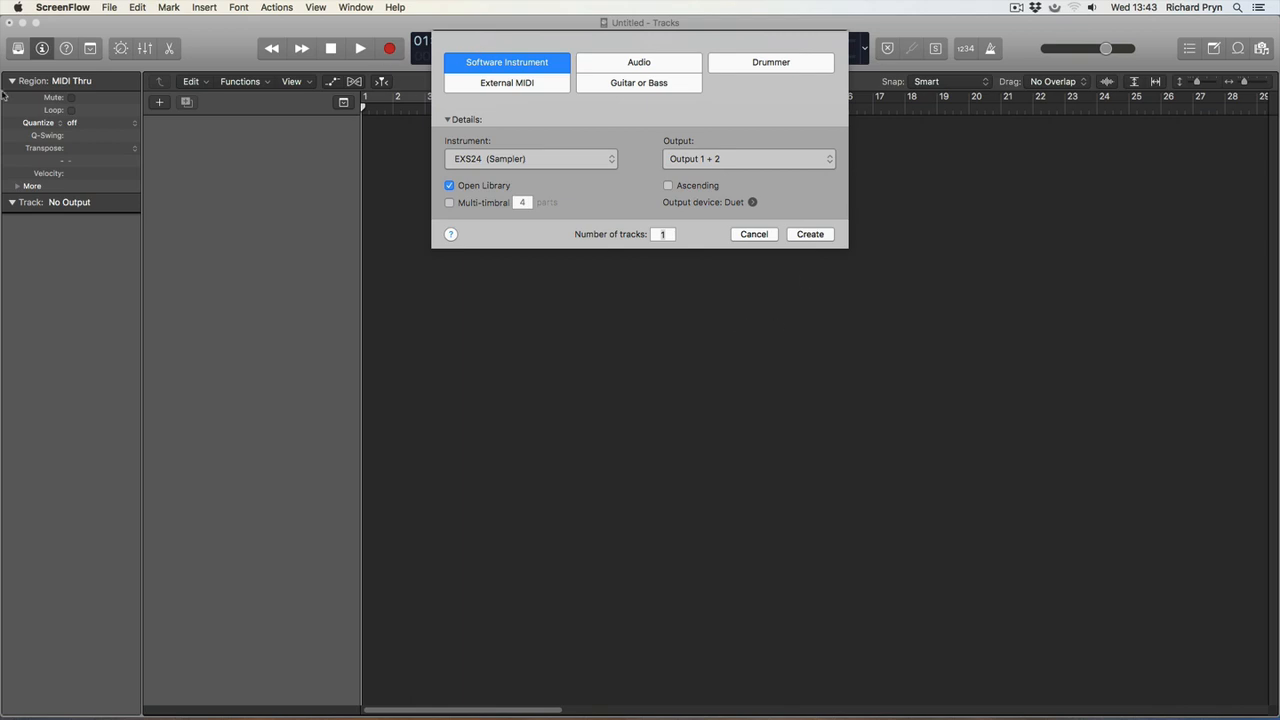
# Create one software instrument track using the EXS24 (Sampler), routed to Output 1 + 2, with the Library opened.
pyautogui.click(139, 26)
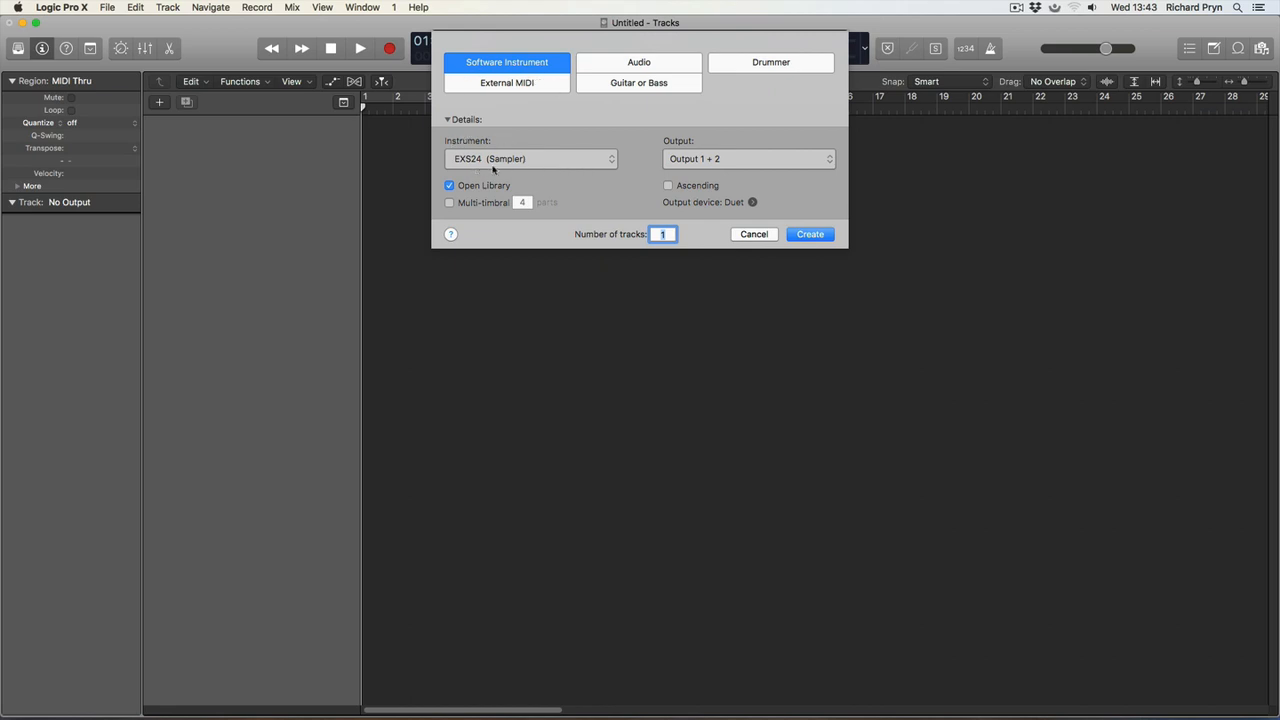
pyautogui.click(488, 67)
pyautogui.click(818, 235)
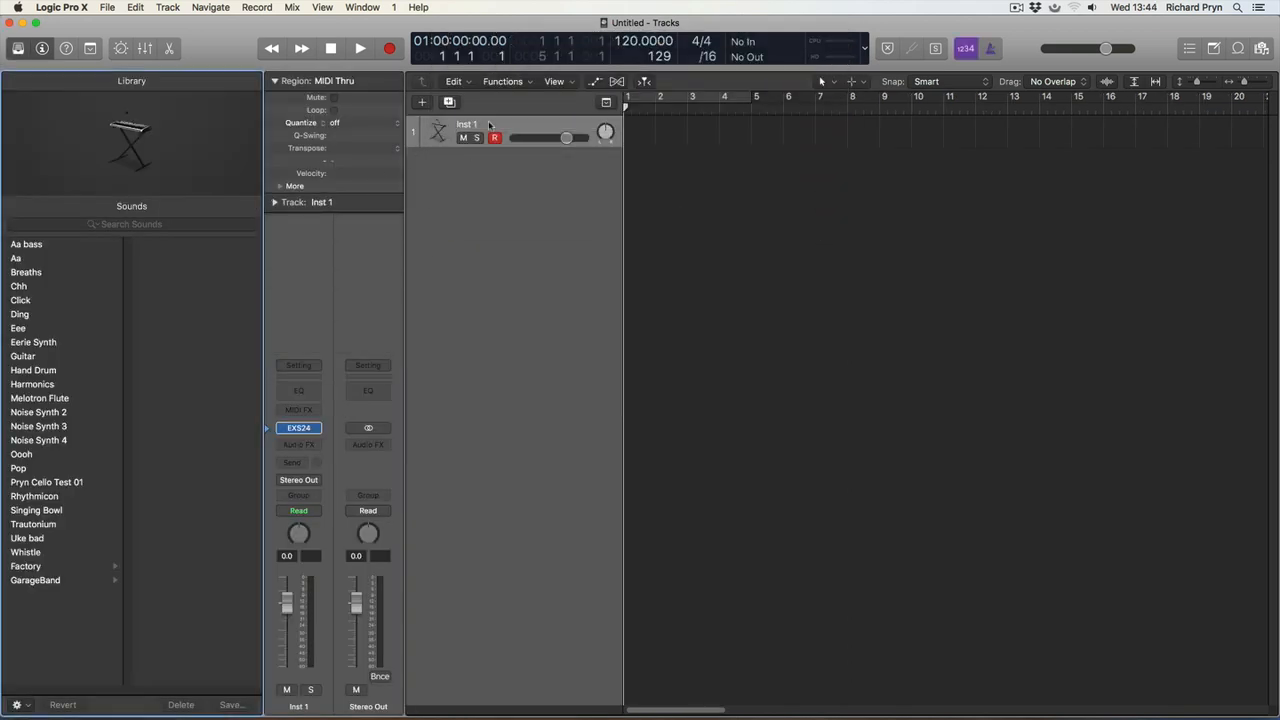
# Select the Inst 1 track and try out the sampler's default sound on it.
pyautogui.click(494, 126)
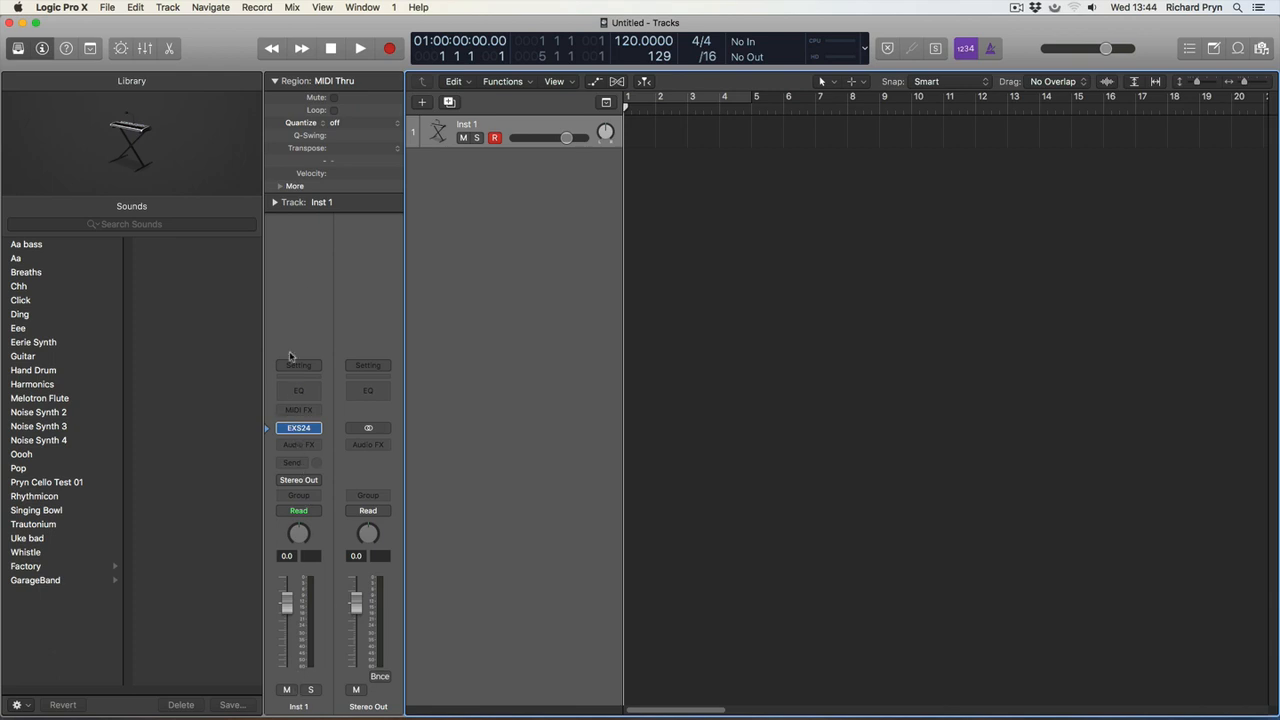
pyautogui.click(68, 637)
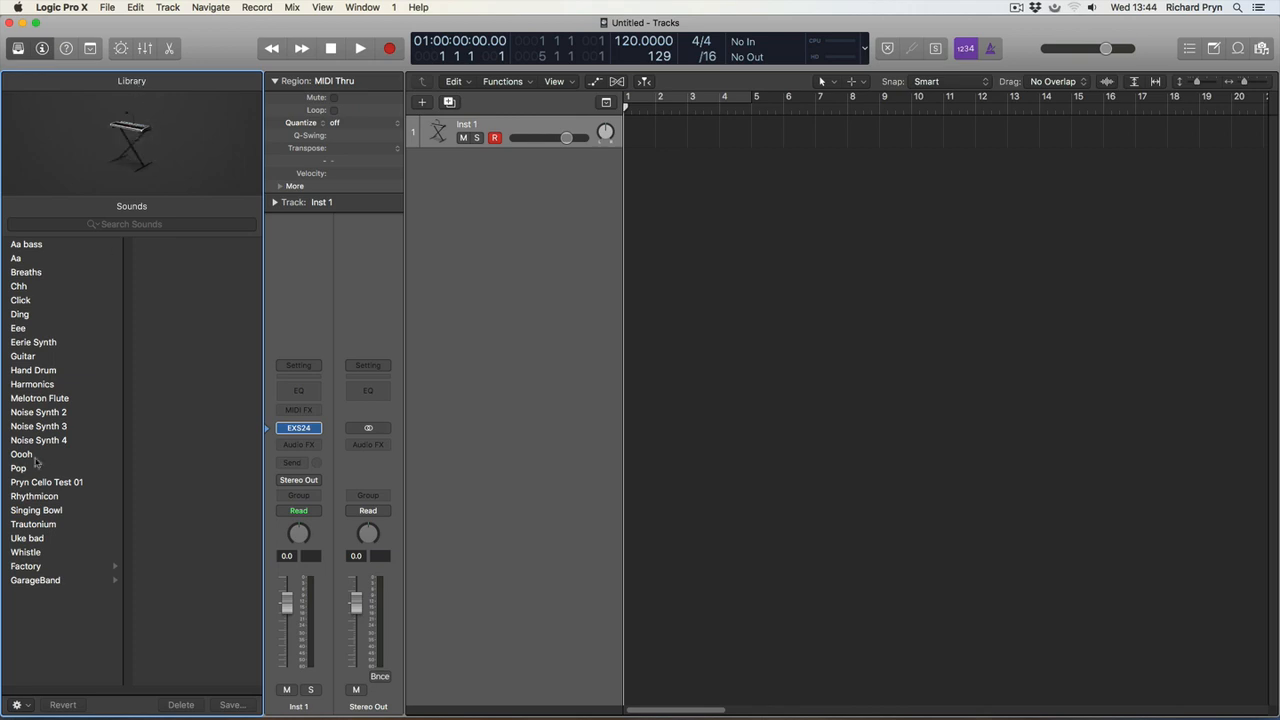
pyautogui.moveTo(300, 430)
pyautogui.click(519, 125)
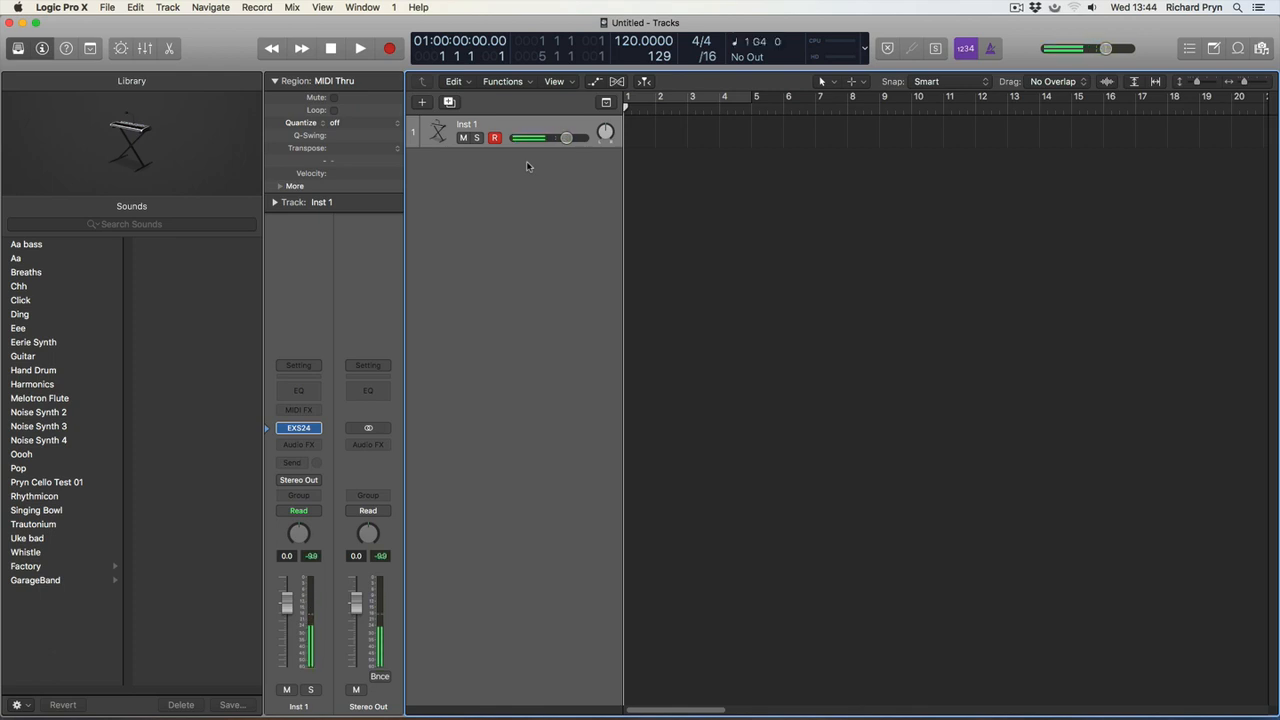
pyautogui.moveTo(306, 429)
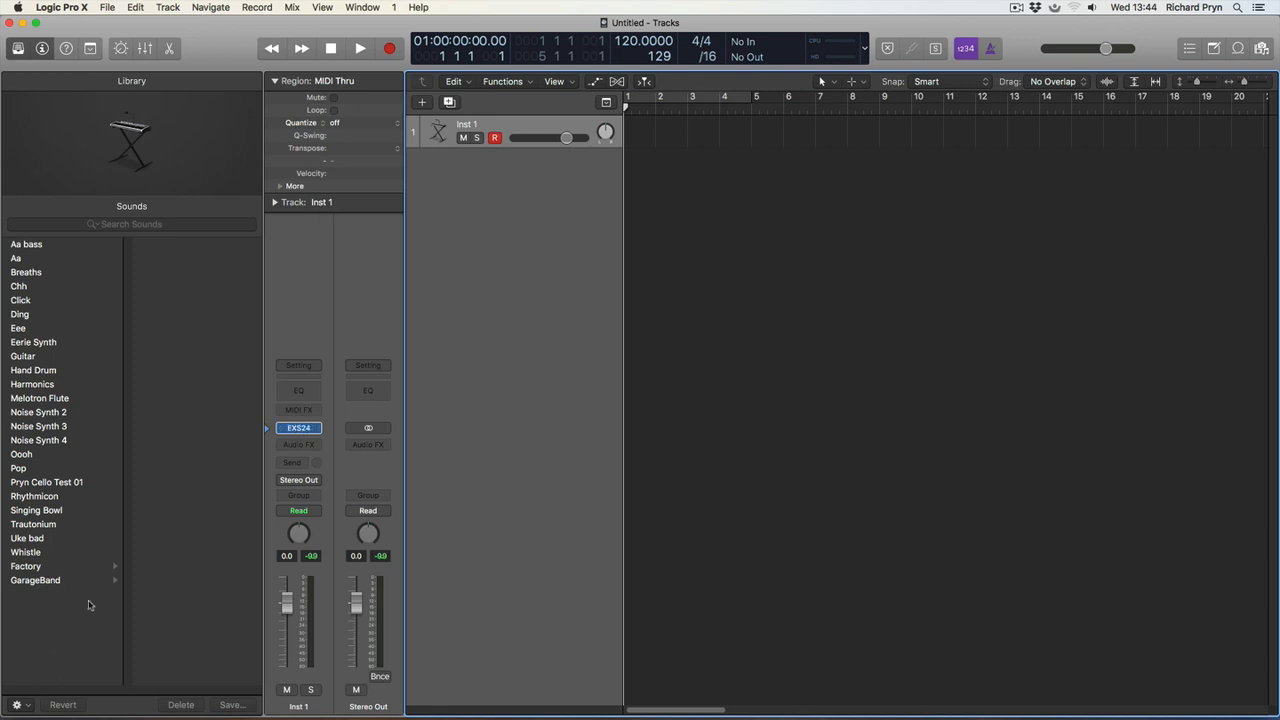
# Hide and reshow the Library, view its GarageBand sounds, and leave the Factory sound category open.
pyautogui.click(18, 54)
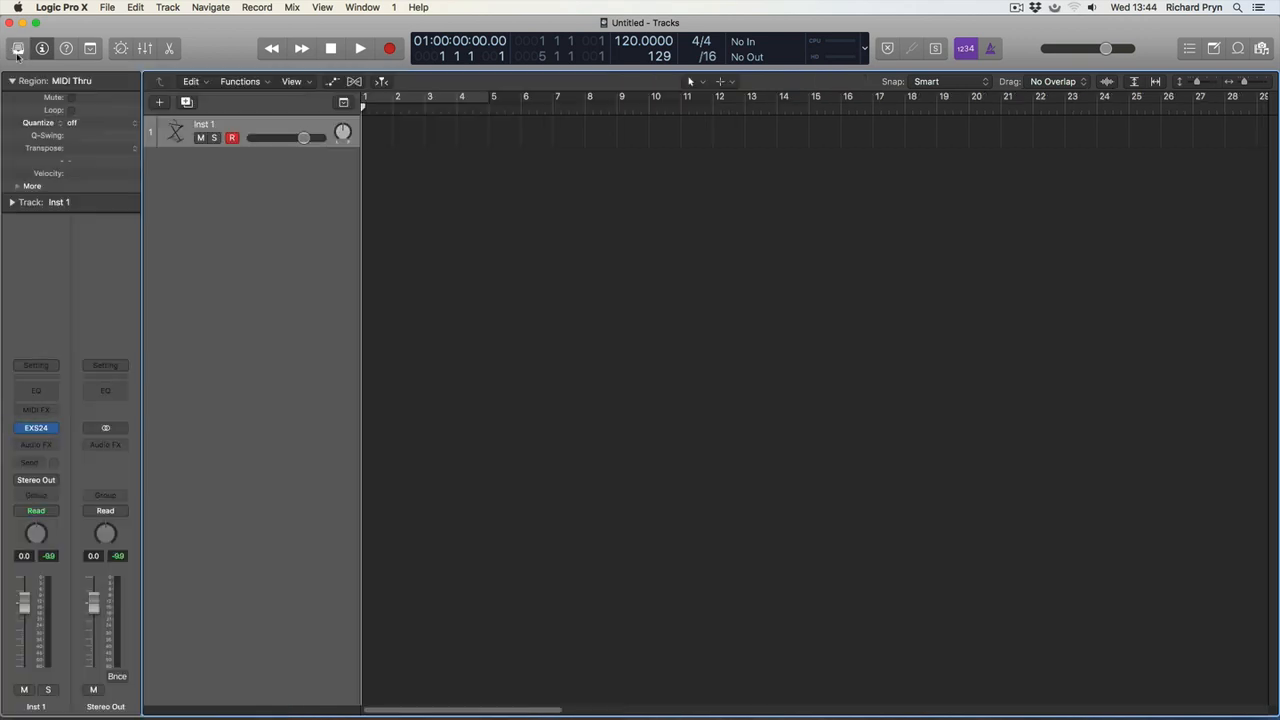
pyautogui.click(18, 54)
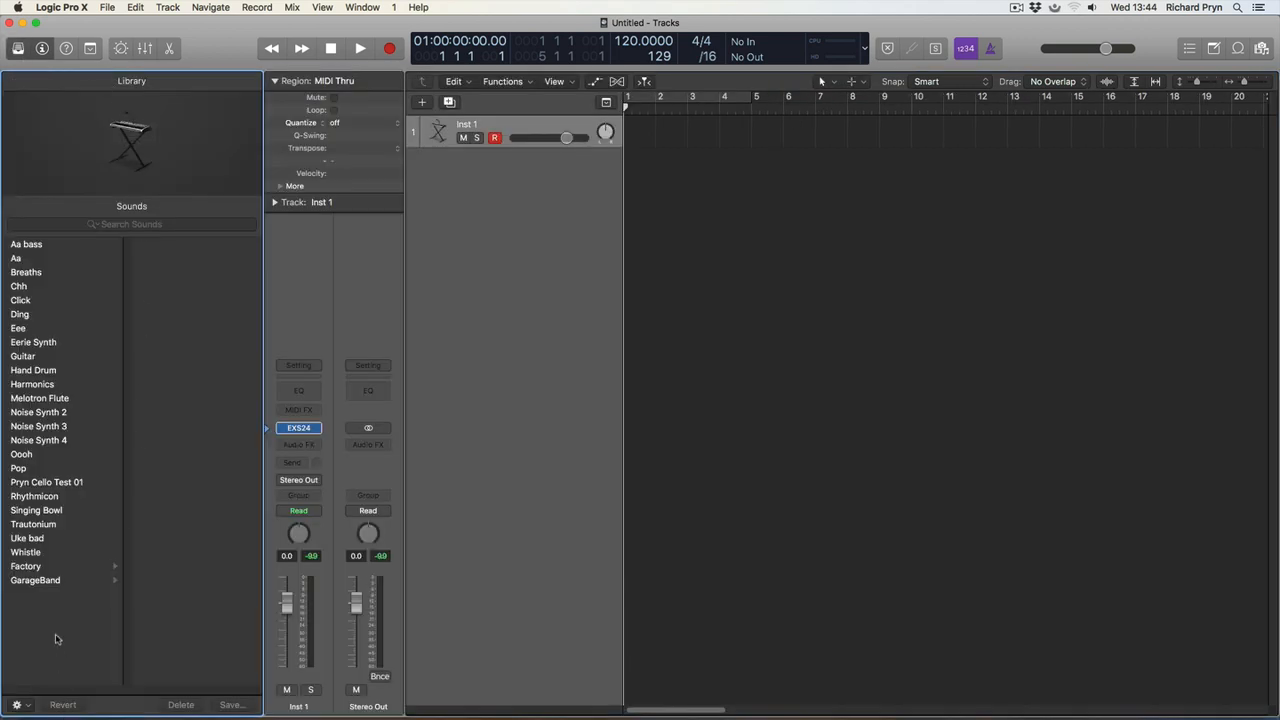
pyautogui.click(47, 568)
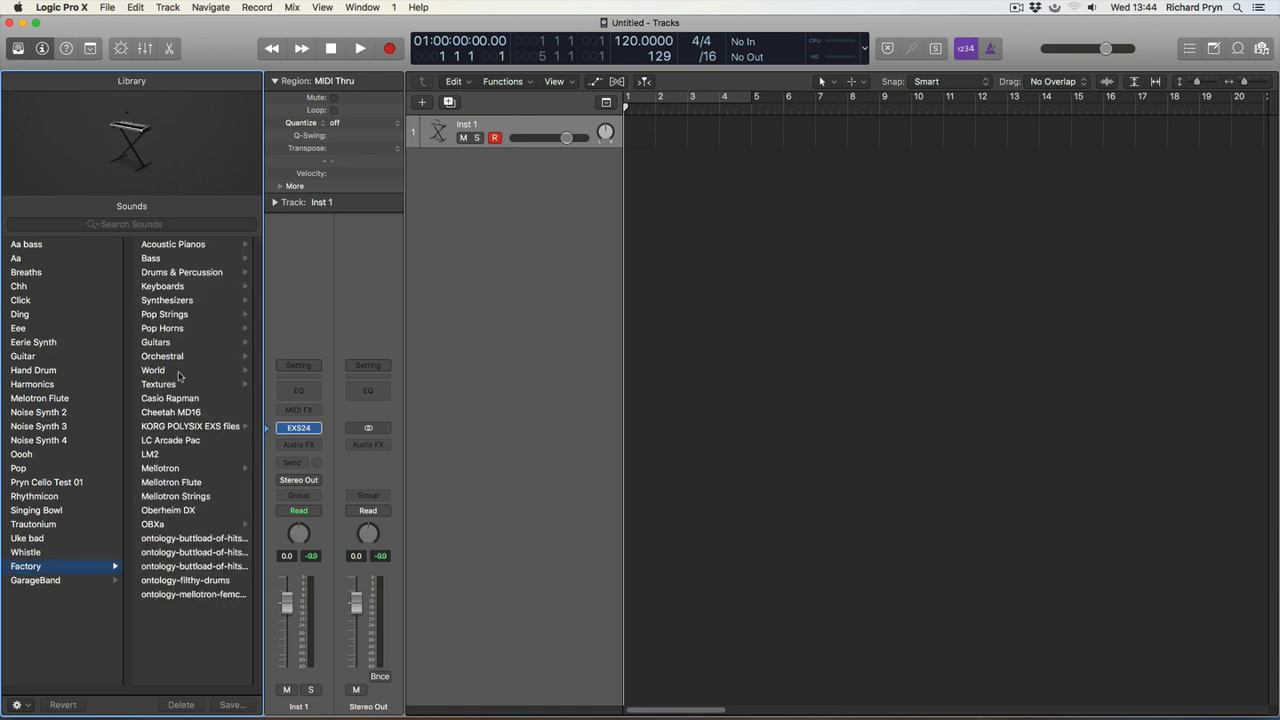
pyautogui.click(64, 582)
pyautogui.click(68, 567)
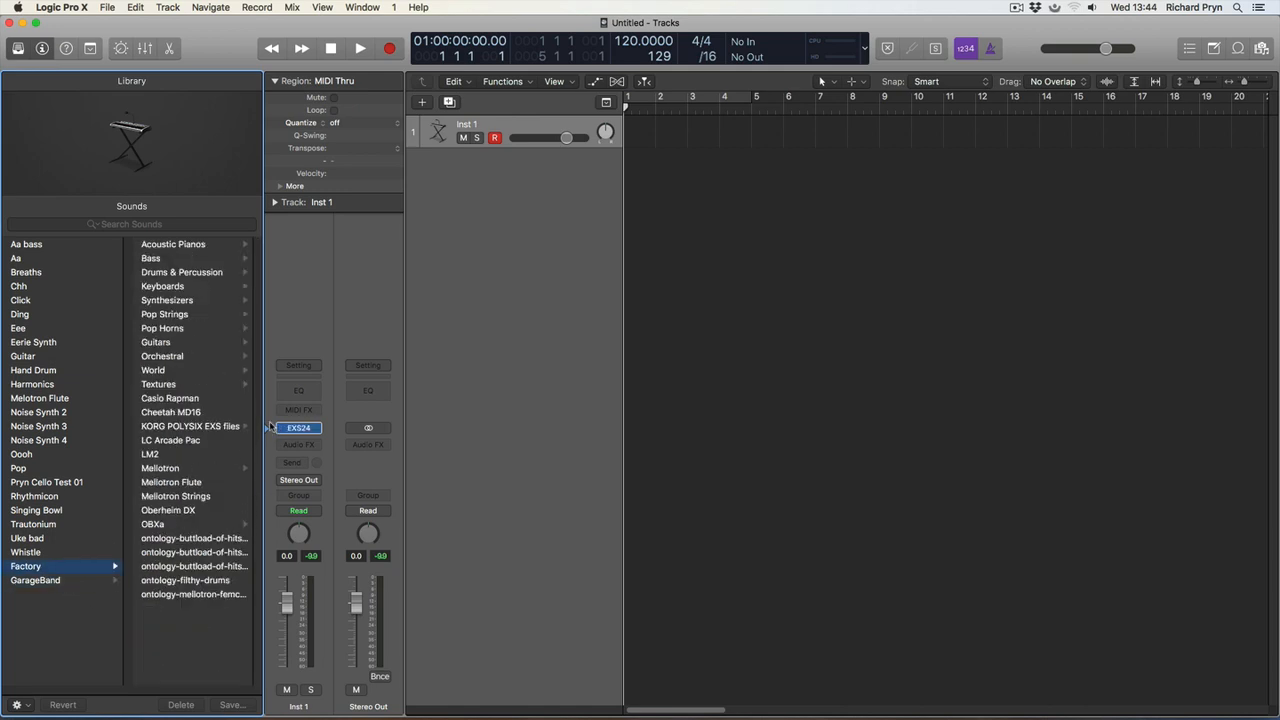
# Examine the EXS24's settings menu and its instrument list, including the Factory and GarageBand groups, and close the sampler window.
pyautogui.click(298, 429)
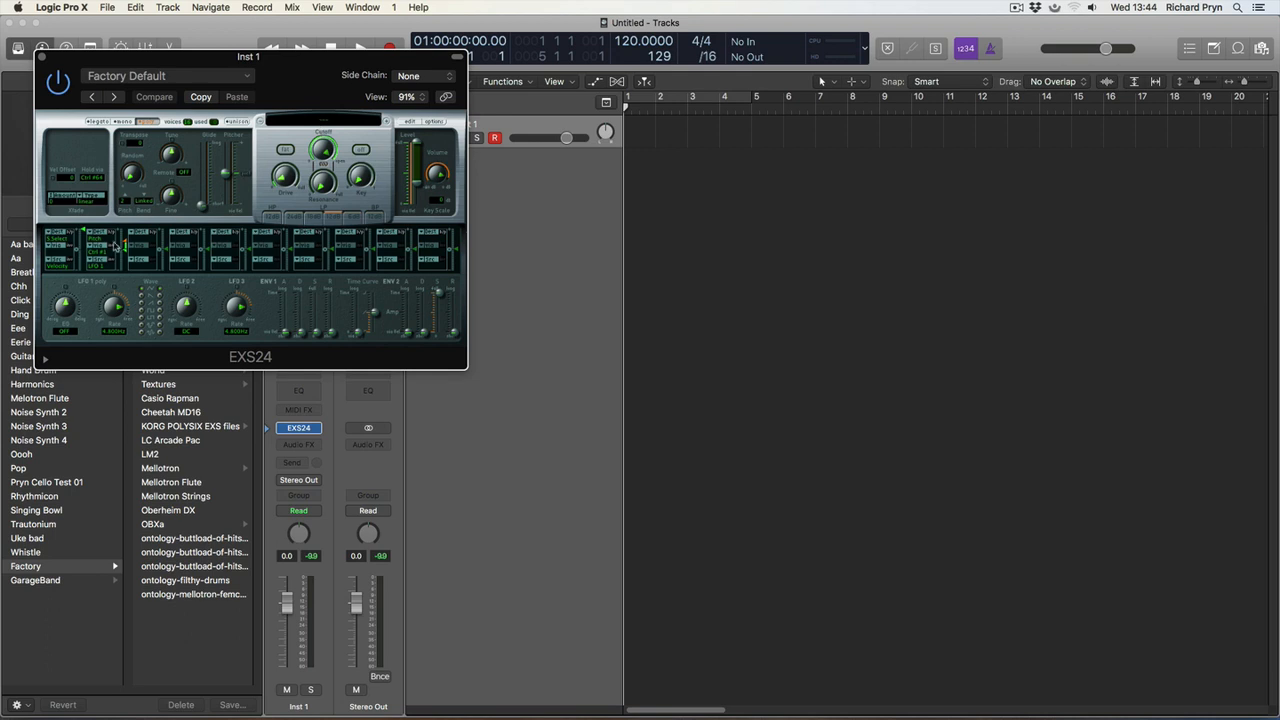
pyautogui.click(244, 76)
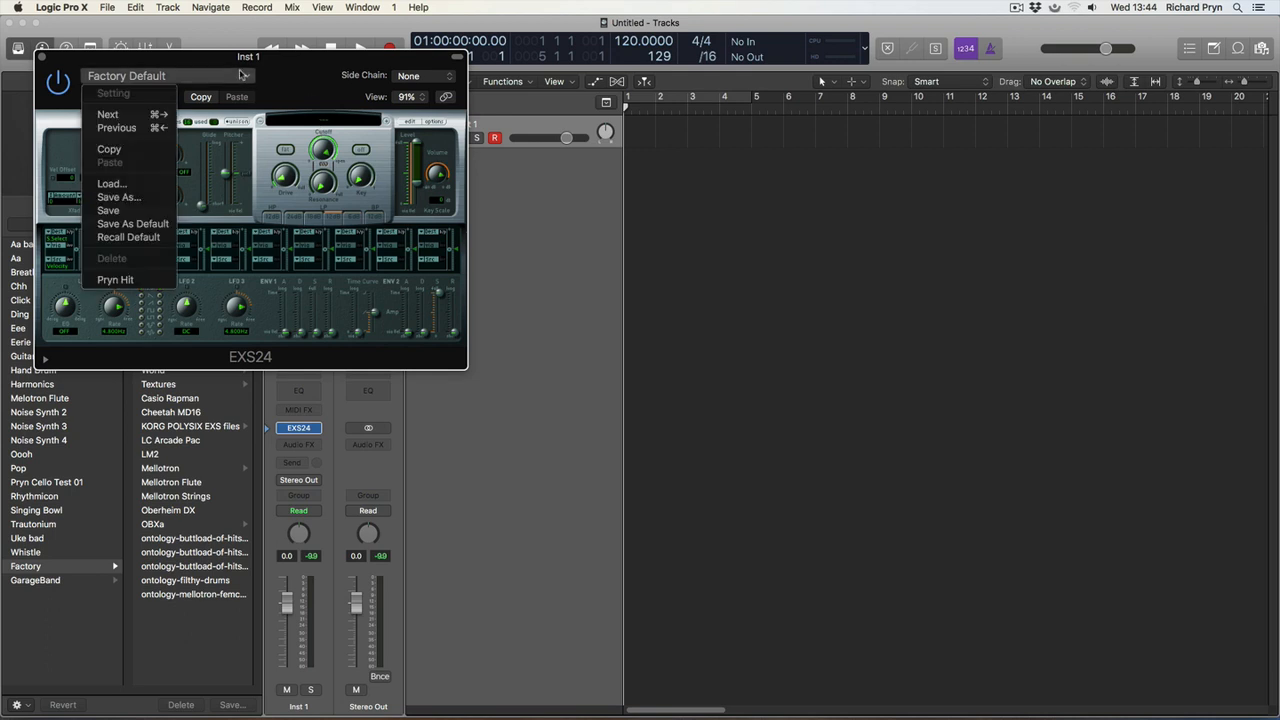
pyautogui.click(293, 95)
pyautogui.click(316, 120)
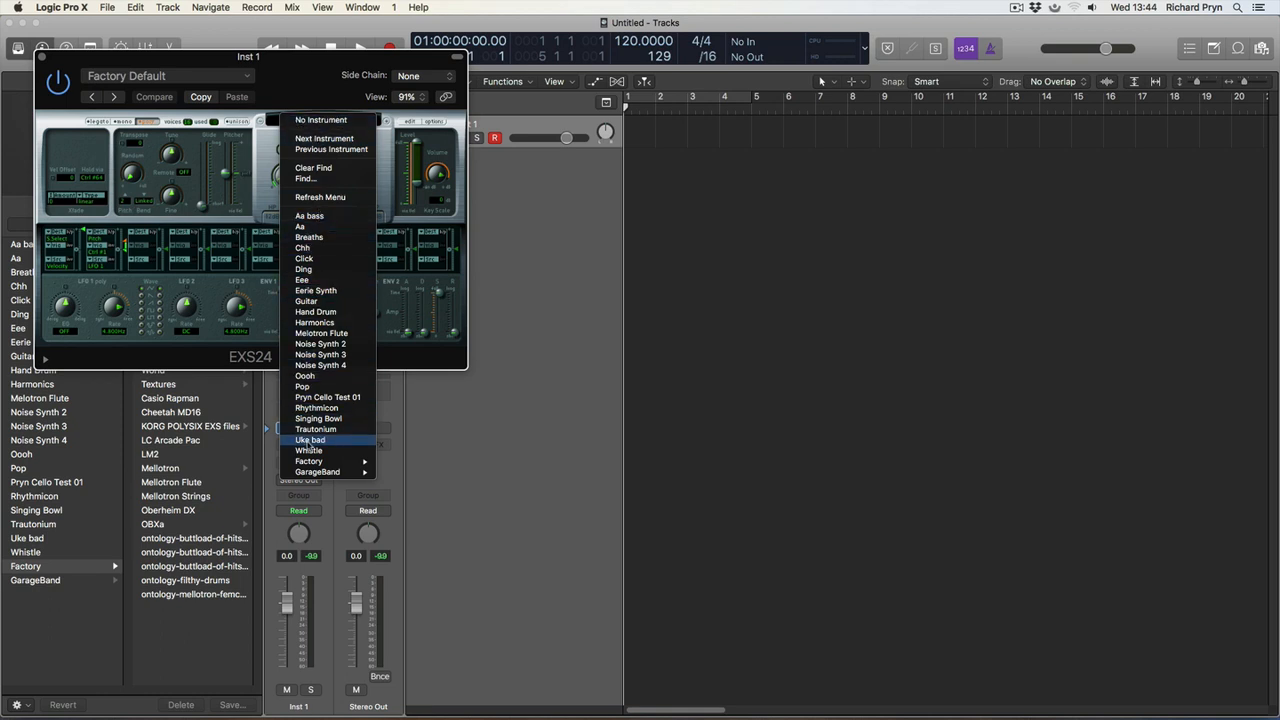
pyautogui.moveTo(310, 461)
pyautogui.moveTo(410, 450)
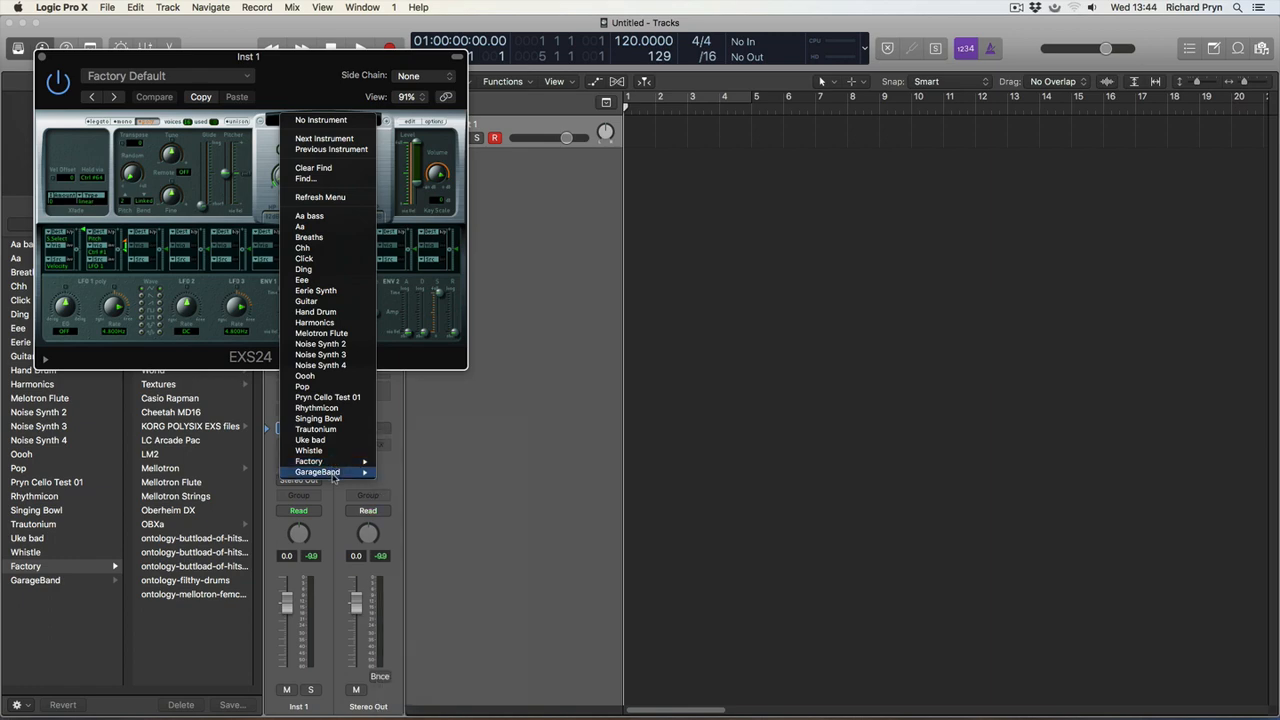
pyautogui.click(425, 138)
pyautogui.click(44, 57)
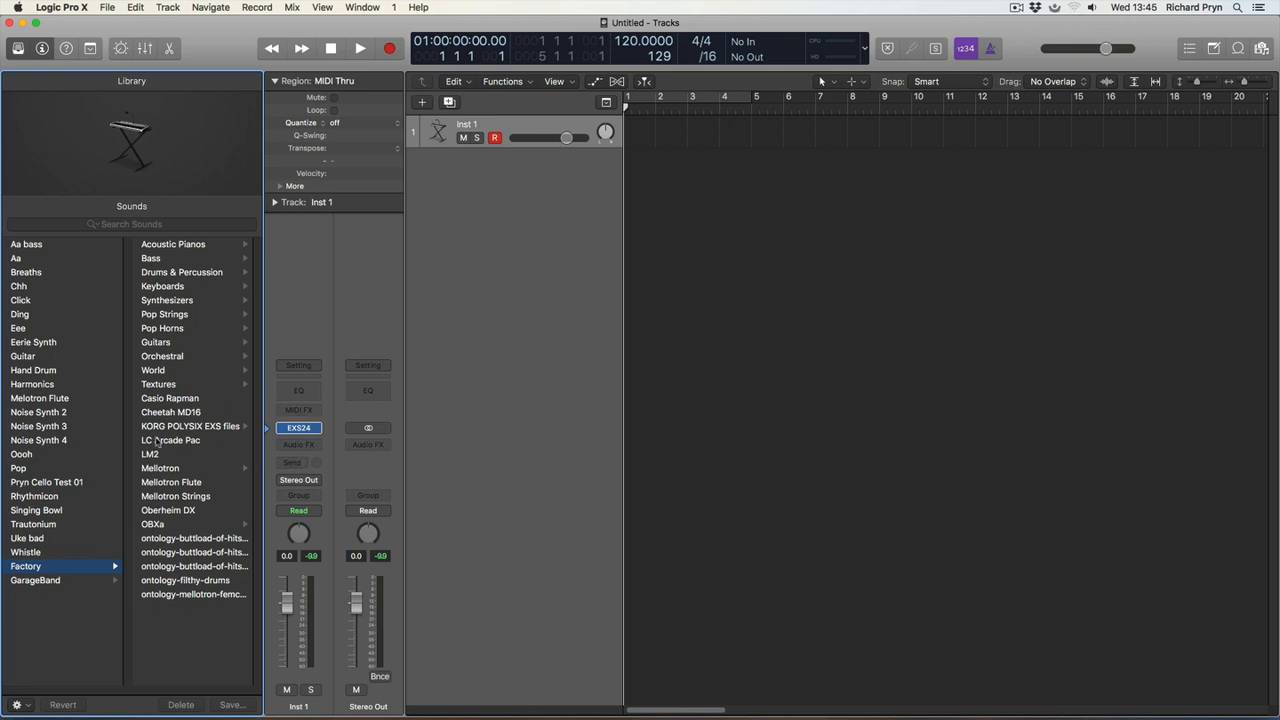
# Load Classical Piano from the Acoustic Pianos sounds onto the track and select the track for playing.
pyautogui.click(186, 248)
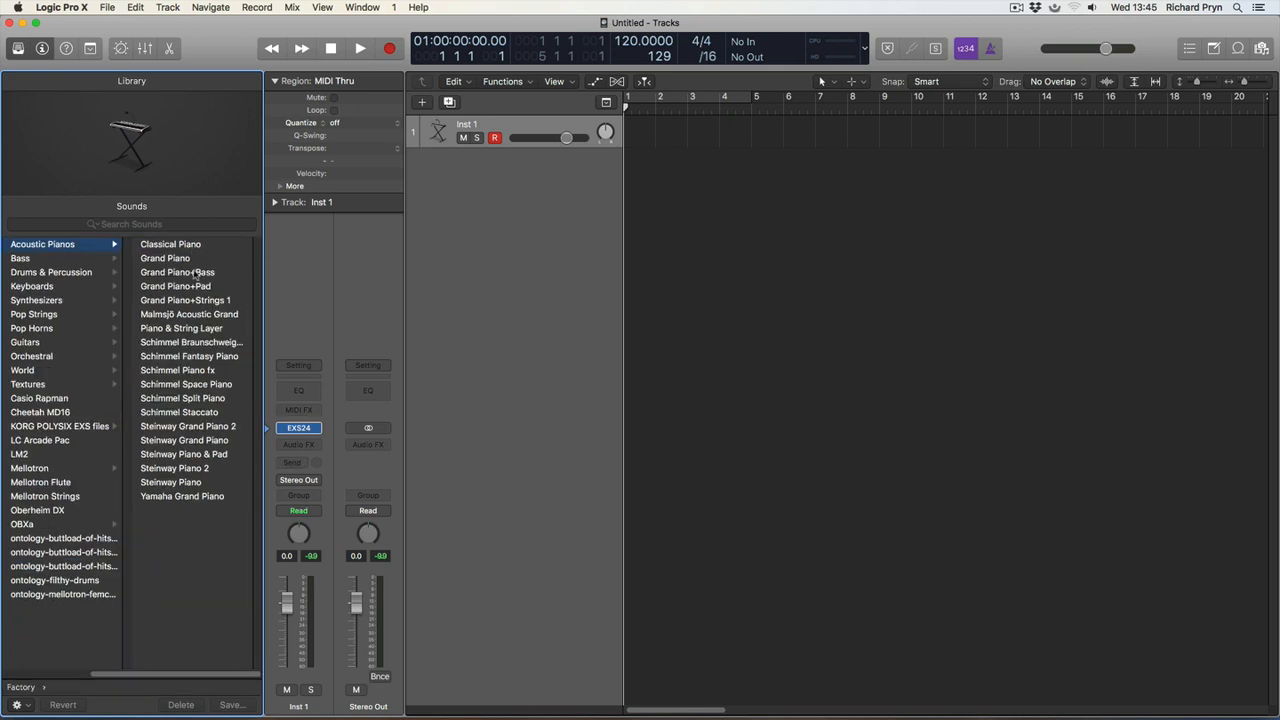
pyautogui.click(180, 248)
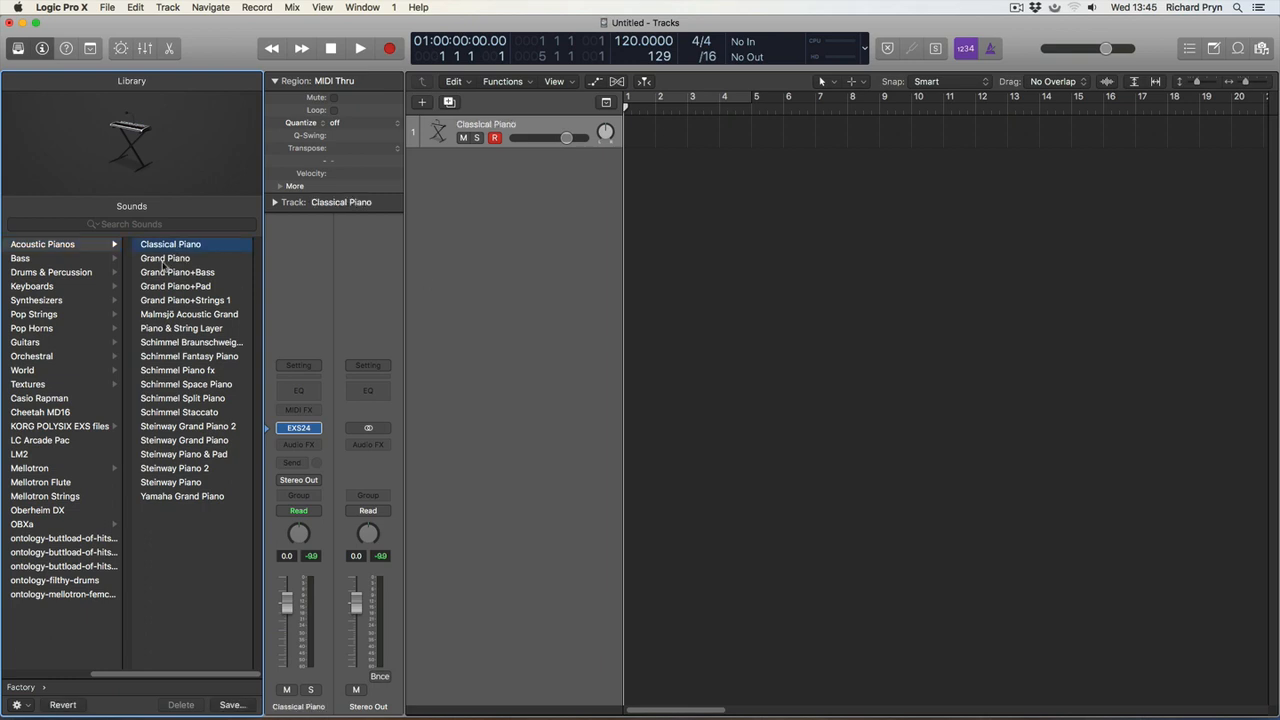
pyautogui.click(278, 203)
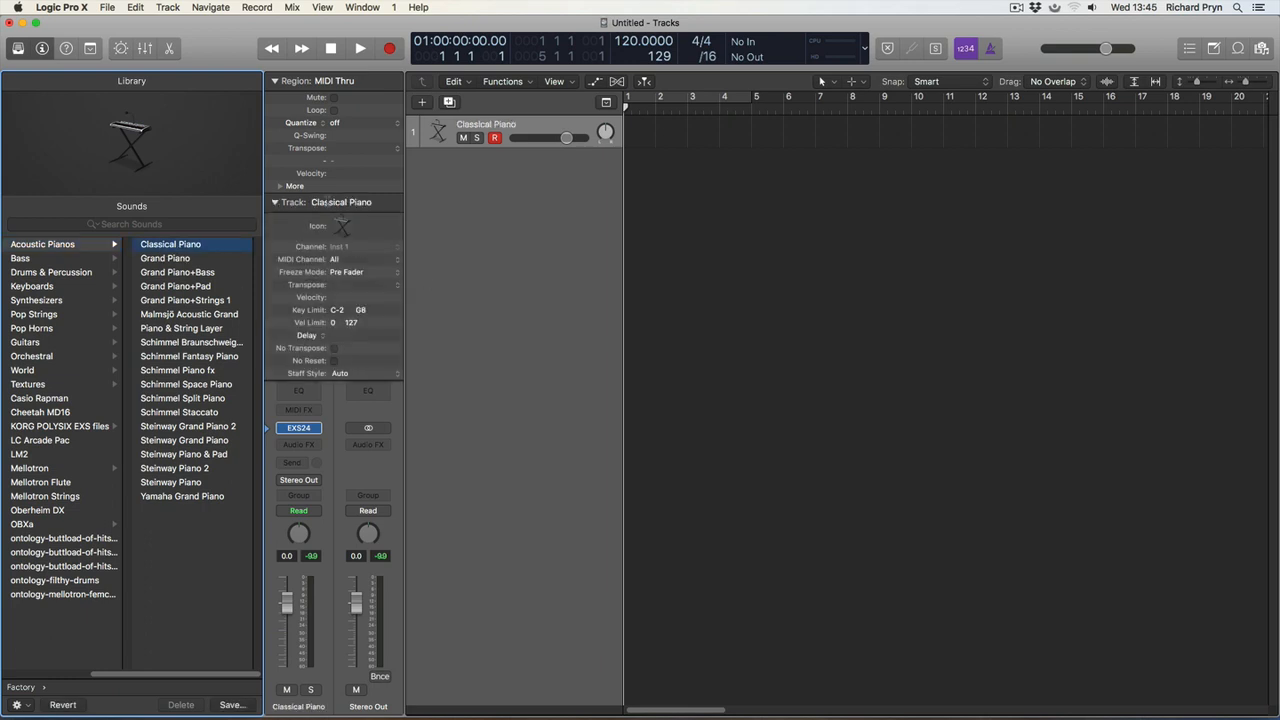
pyautogui.click(275, 203)
pyautogui.click(510, 127)
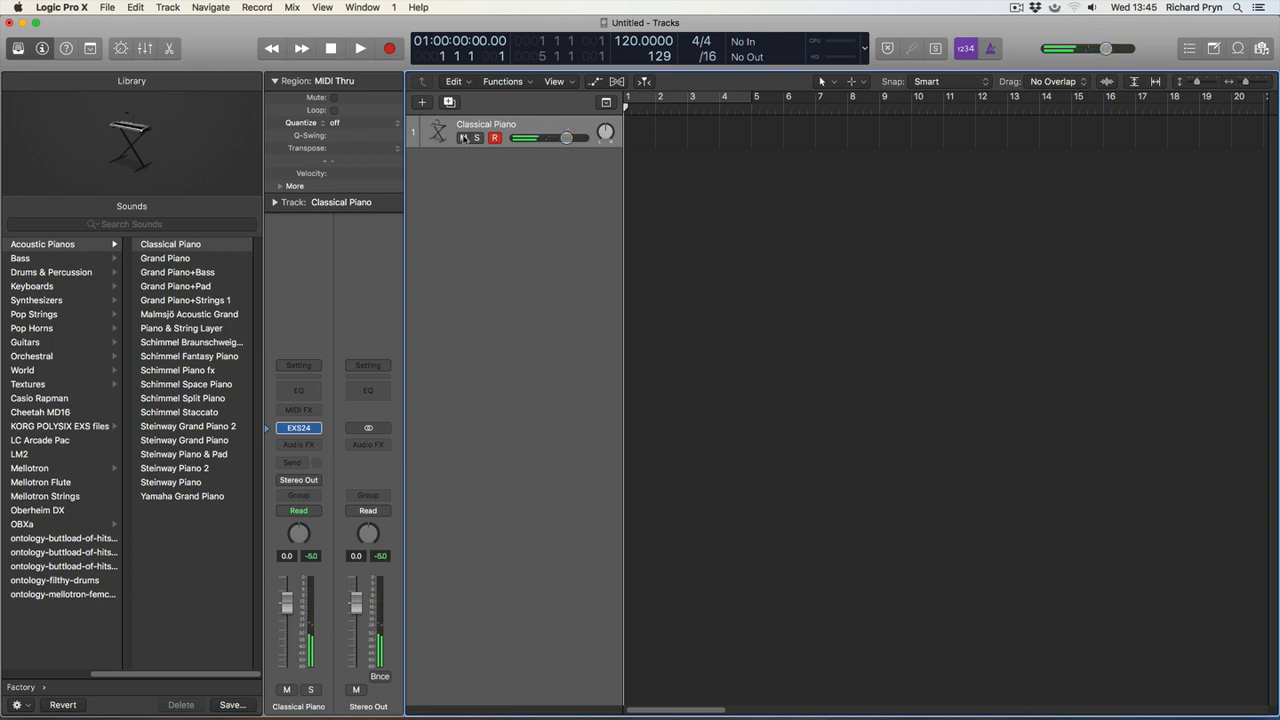
pyautogui.click(423, 102)
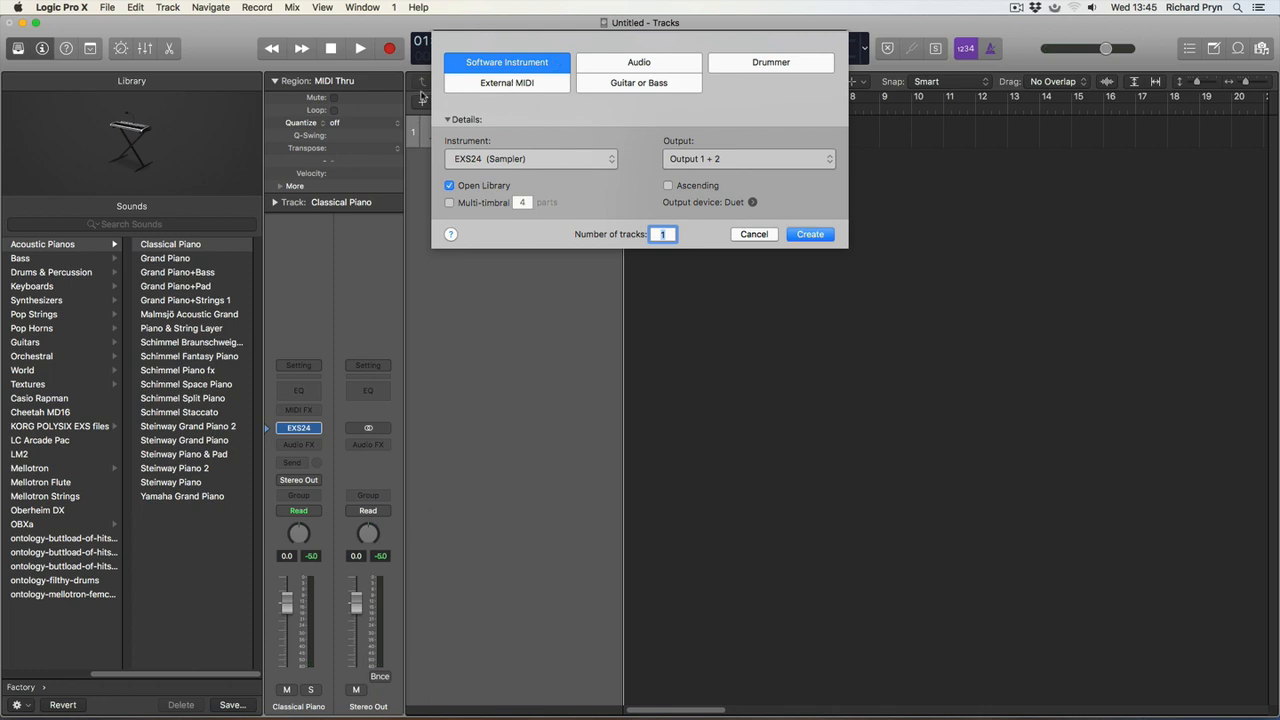
pyautogui.click(756, 234)
pyautogui.click(423, 102)
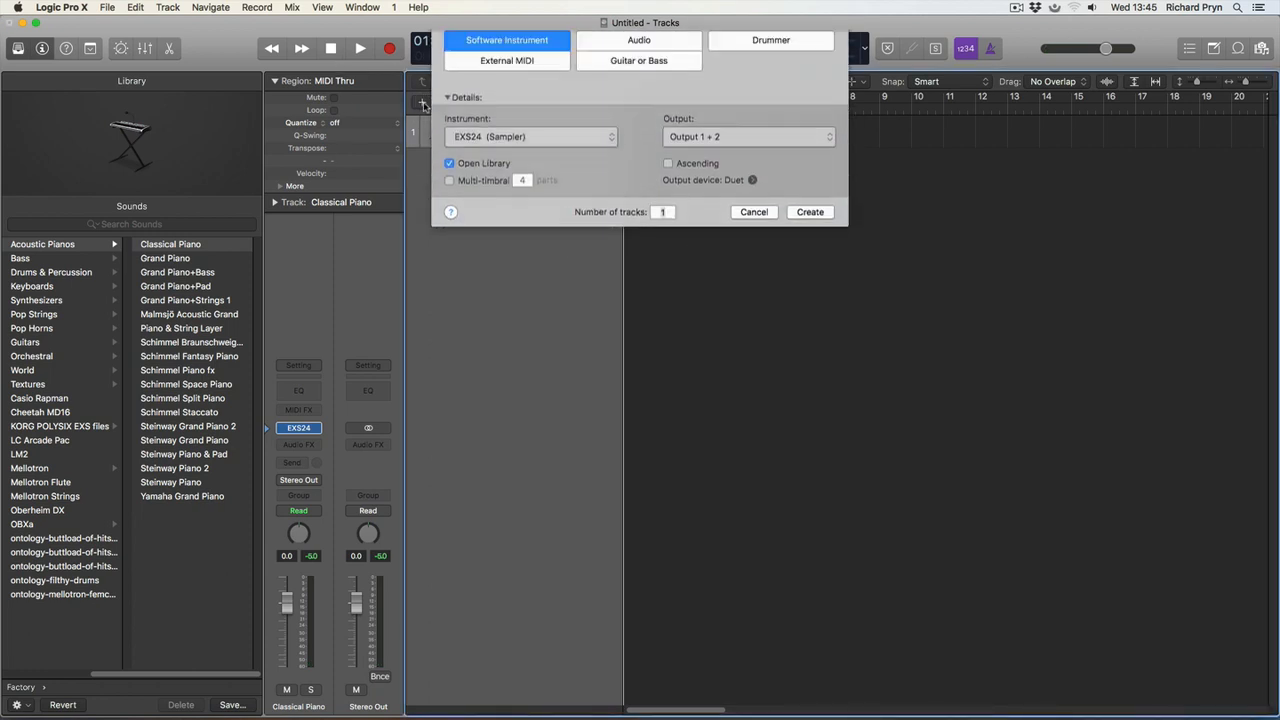
pyautogui.click(742, 234)
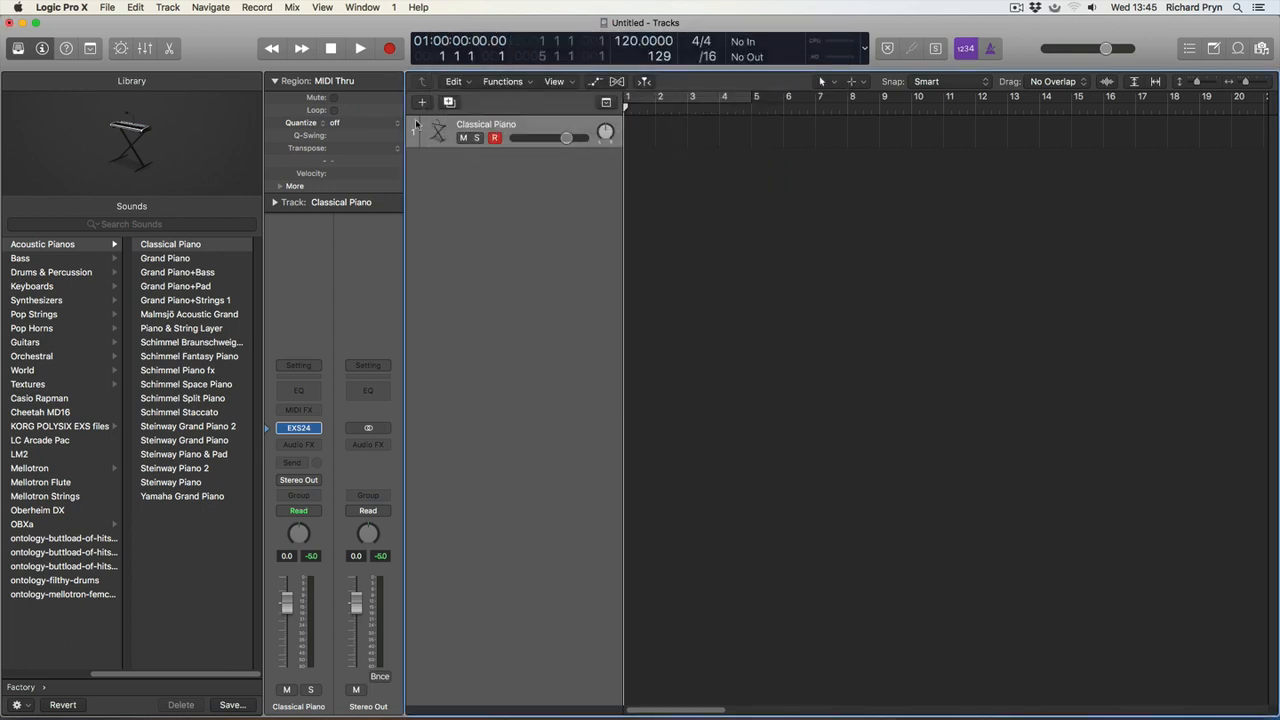
pyautogui.click(423, 104)
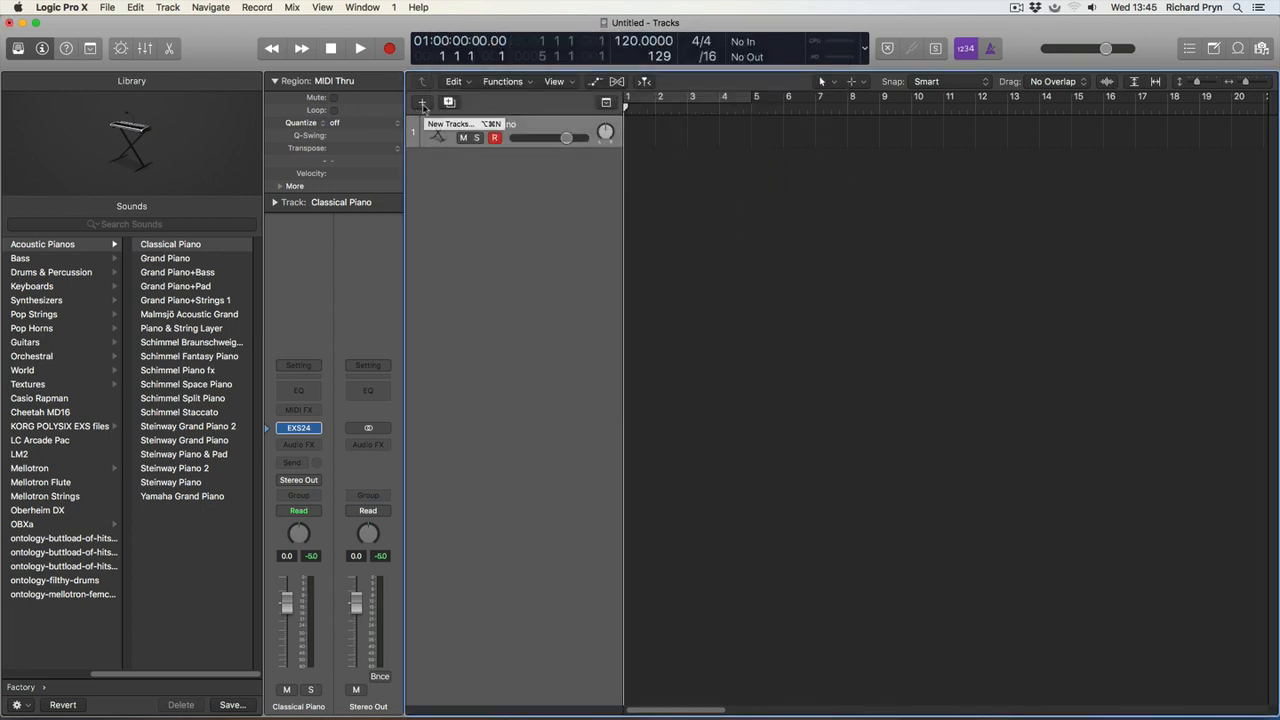
pyautogui.click(423, 105)
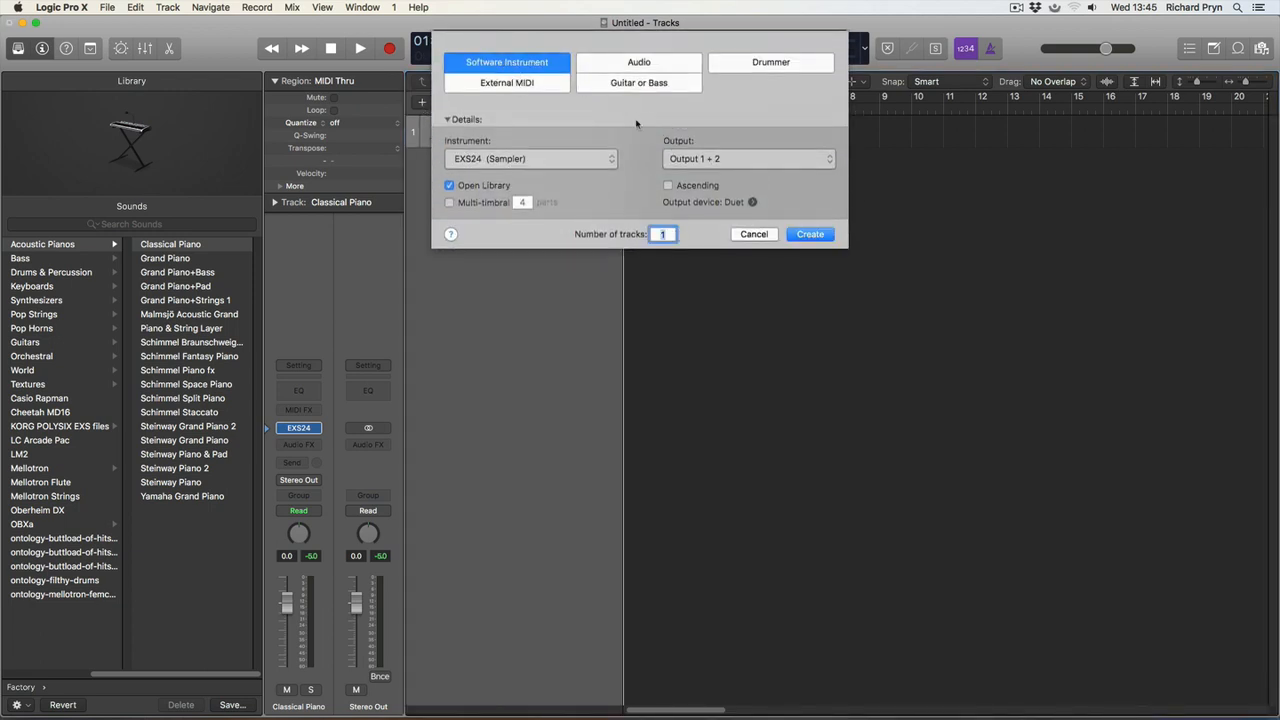
pyautogui.click(754, 235)
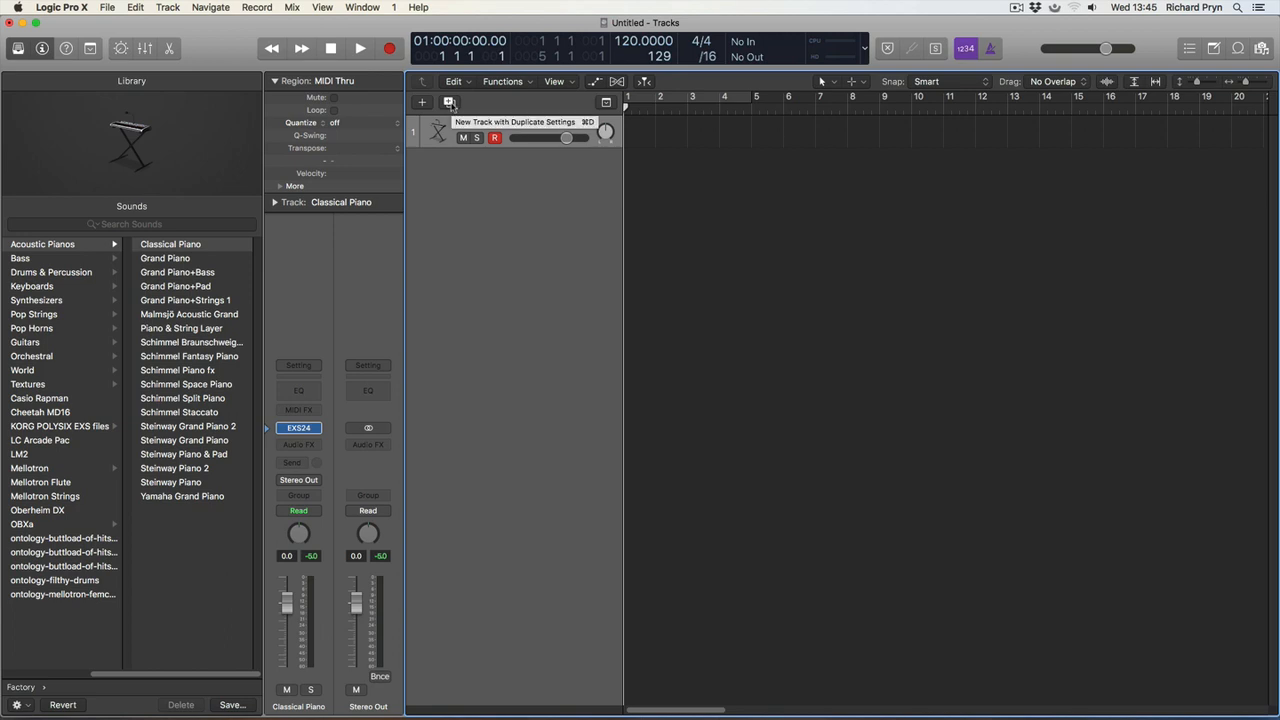
# Add a second track with duplicate settings and load Glockenspiel from the Factory Orchestral Tuned Percussion sounds onto it.
pyautogui.click(451, 104)
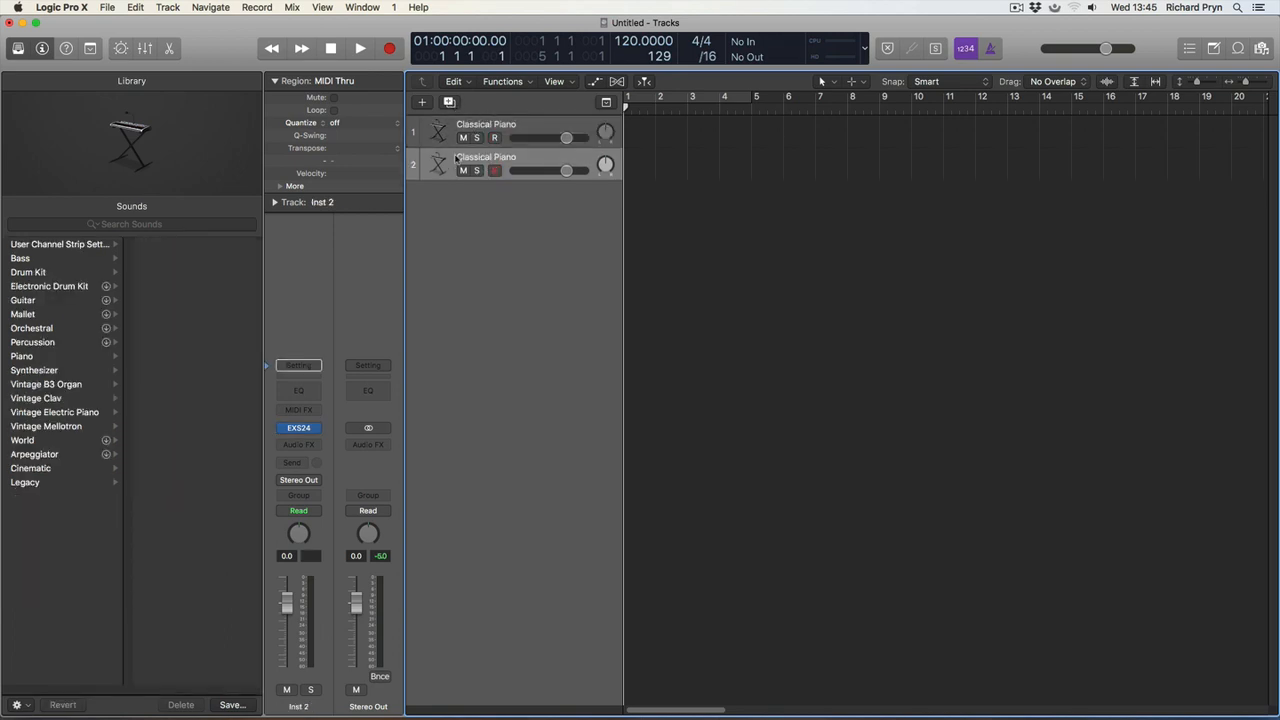
pyautogui.click(269, 430)
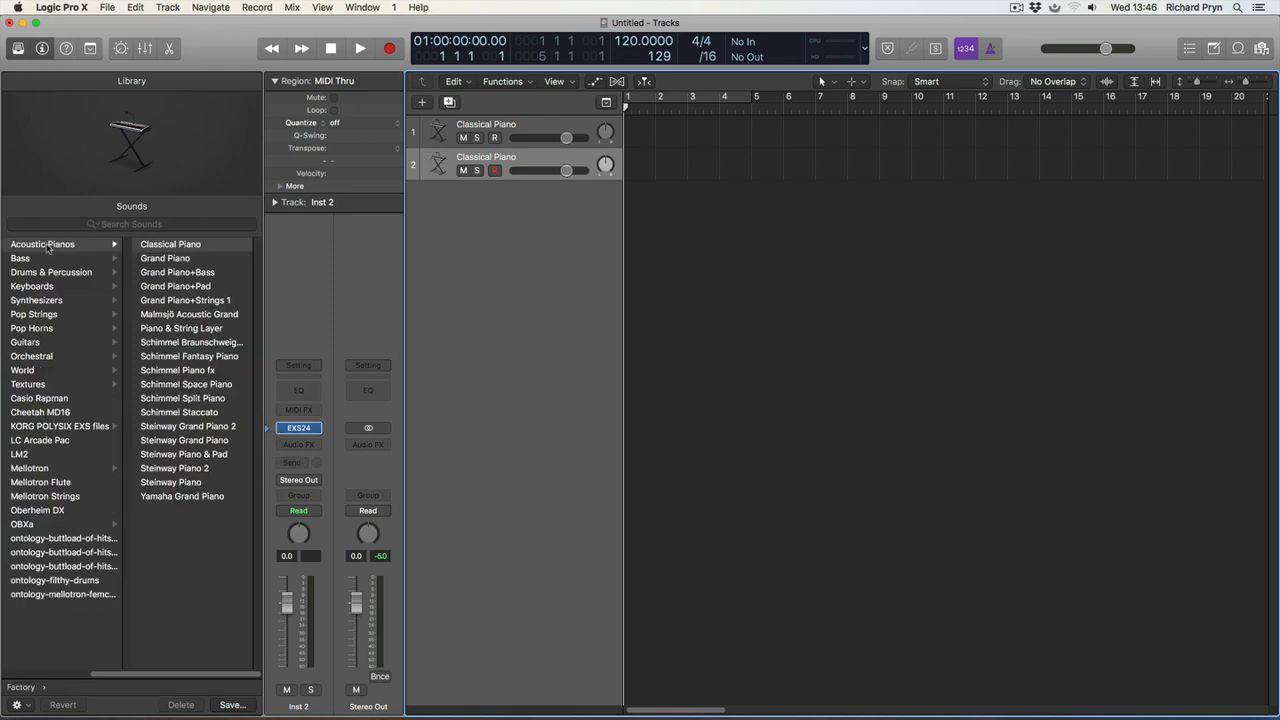
pyautogui.click(45, 357)
pyautogui.click(183, 272)
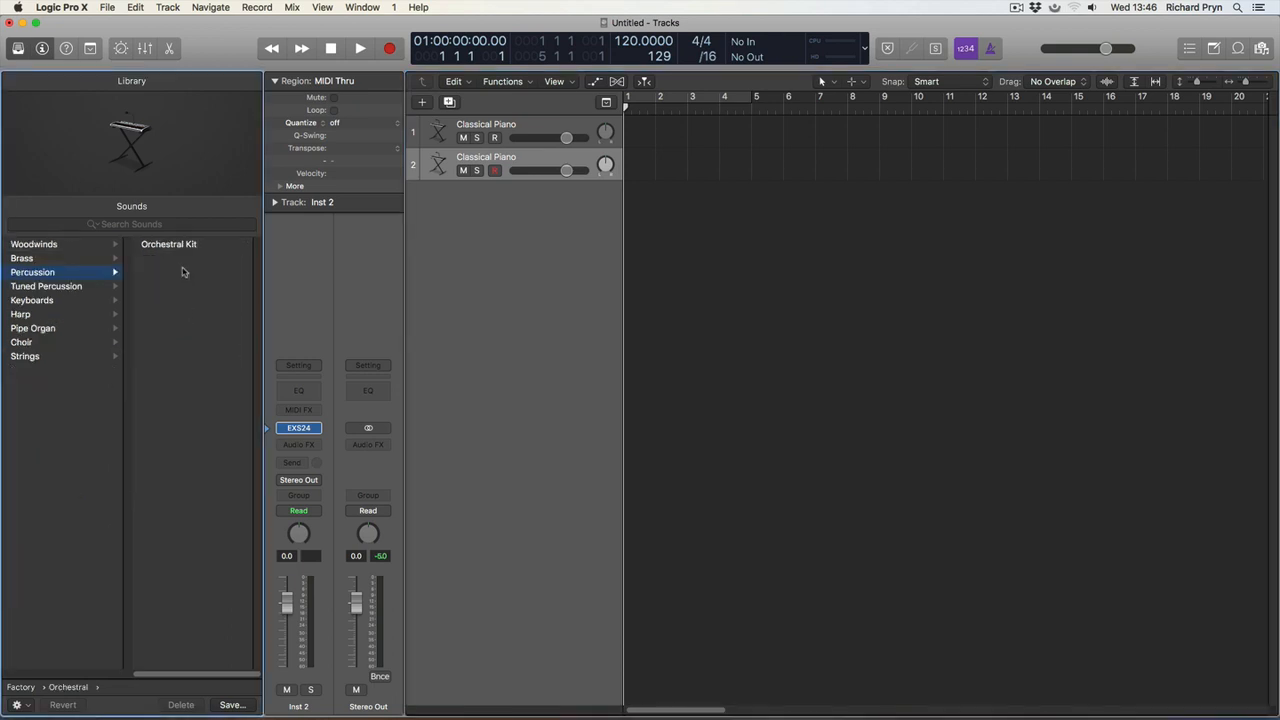
pyautogui.click(61, 300)
pyautogui.click(62, 288)
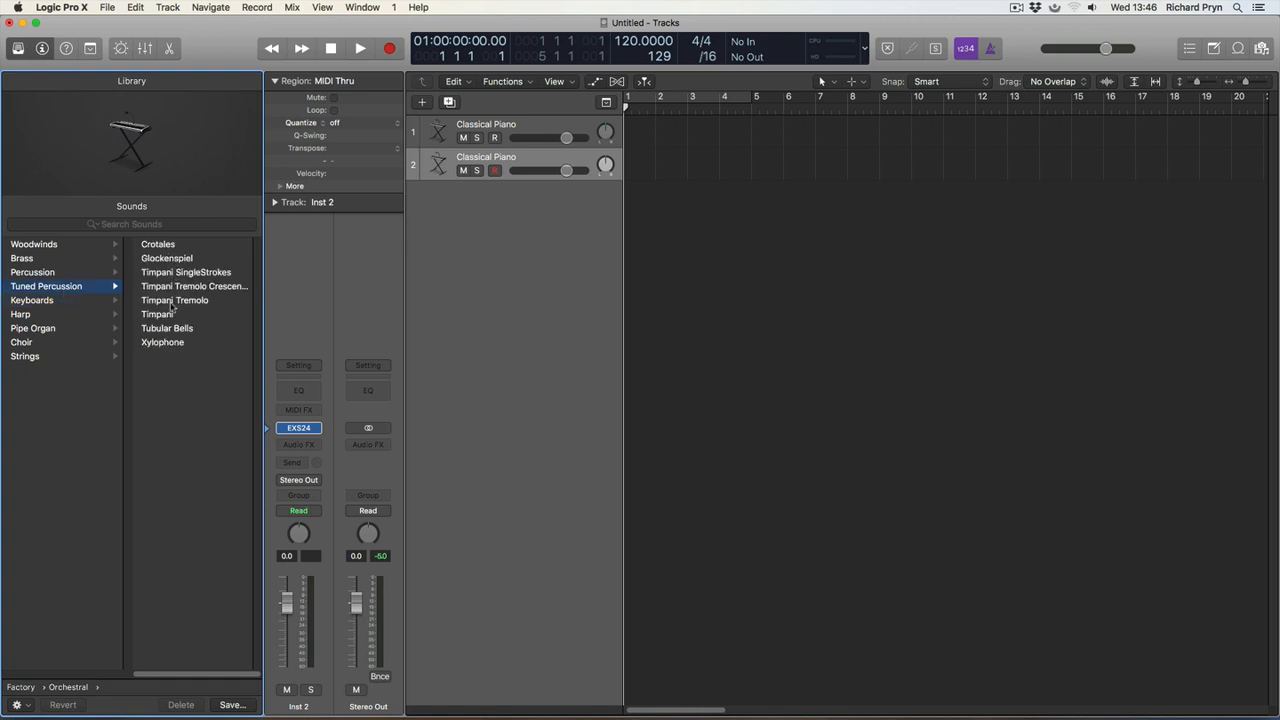
pyautogui.click(174, 259)
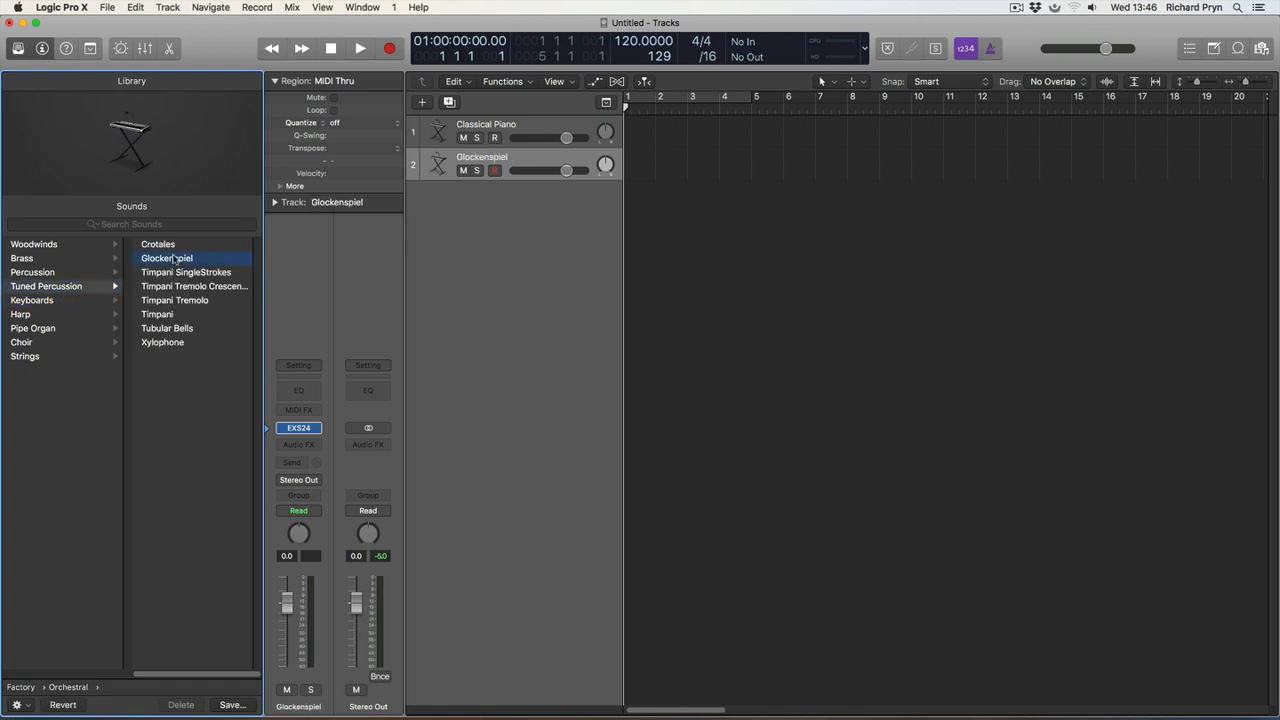
# Audition the Glockenspiel and Classical Piano tracks by selecting each in turn, finishing on Glockenspiel.
pyautogui.click(469, 157)
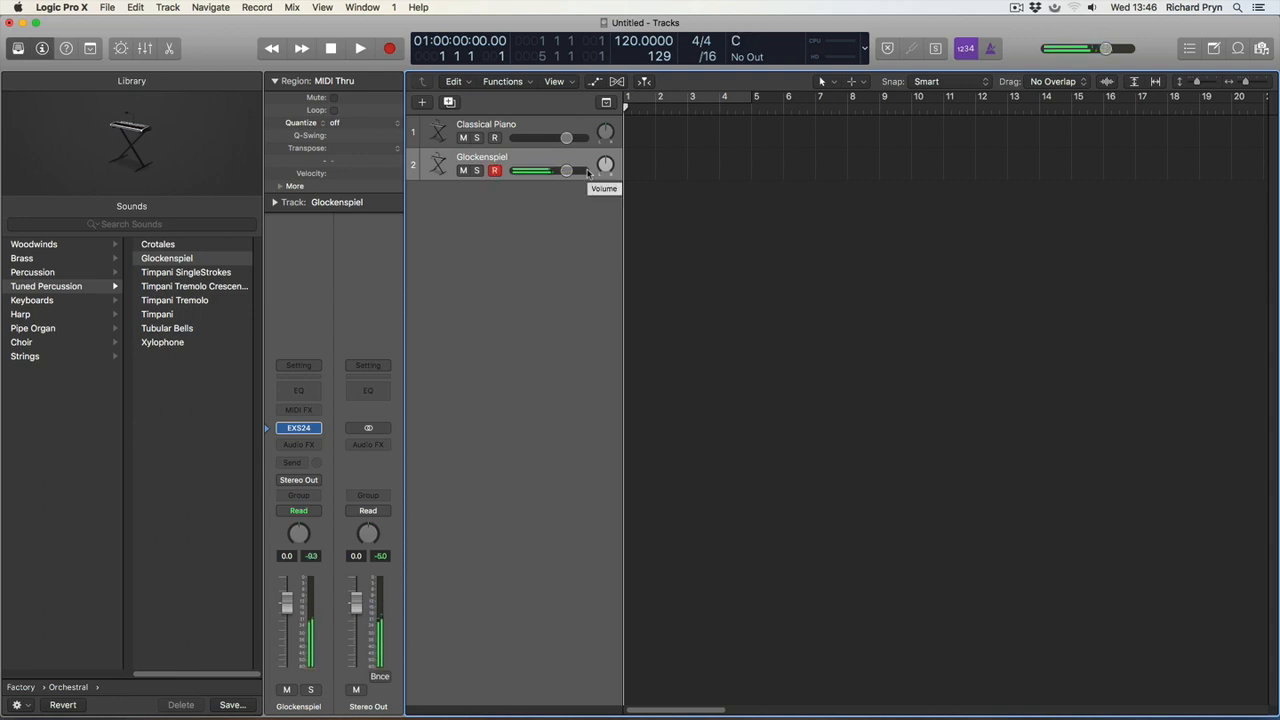
pyautogui.click(501, 124)
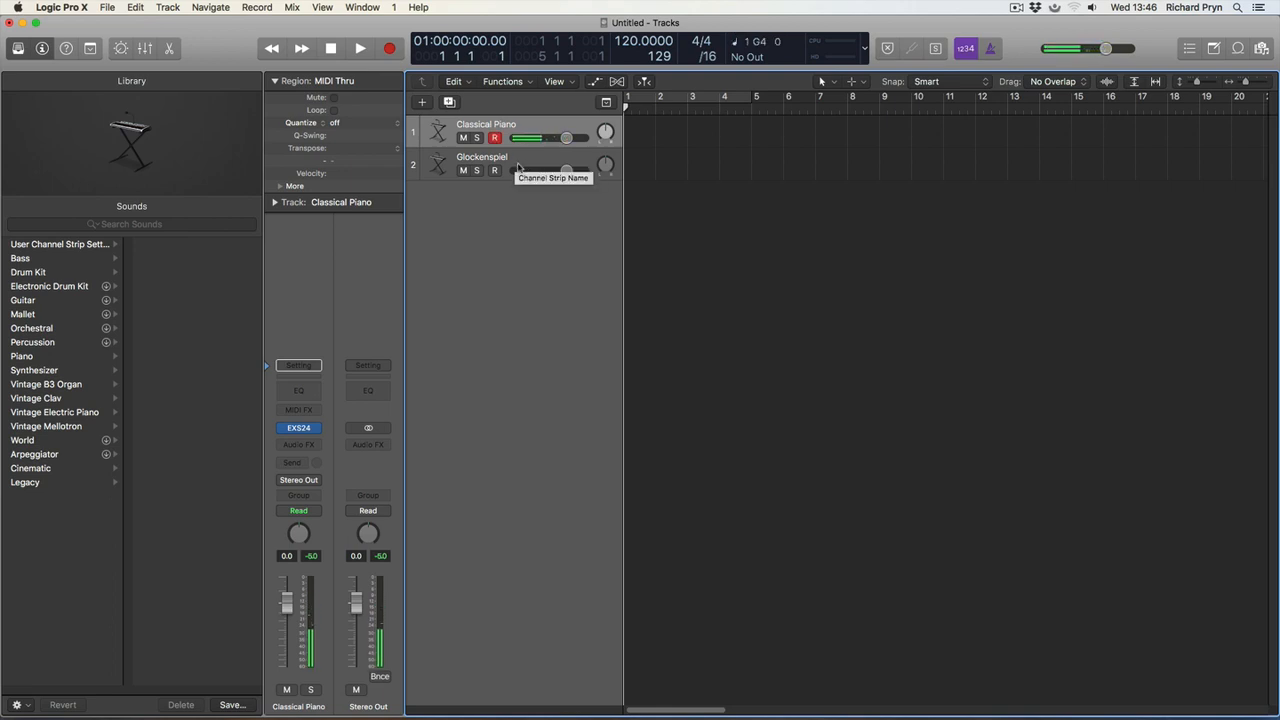
pyautogui.click(516, 166)
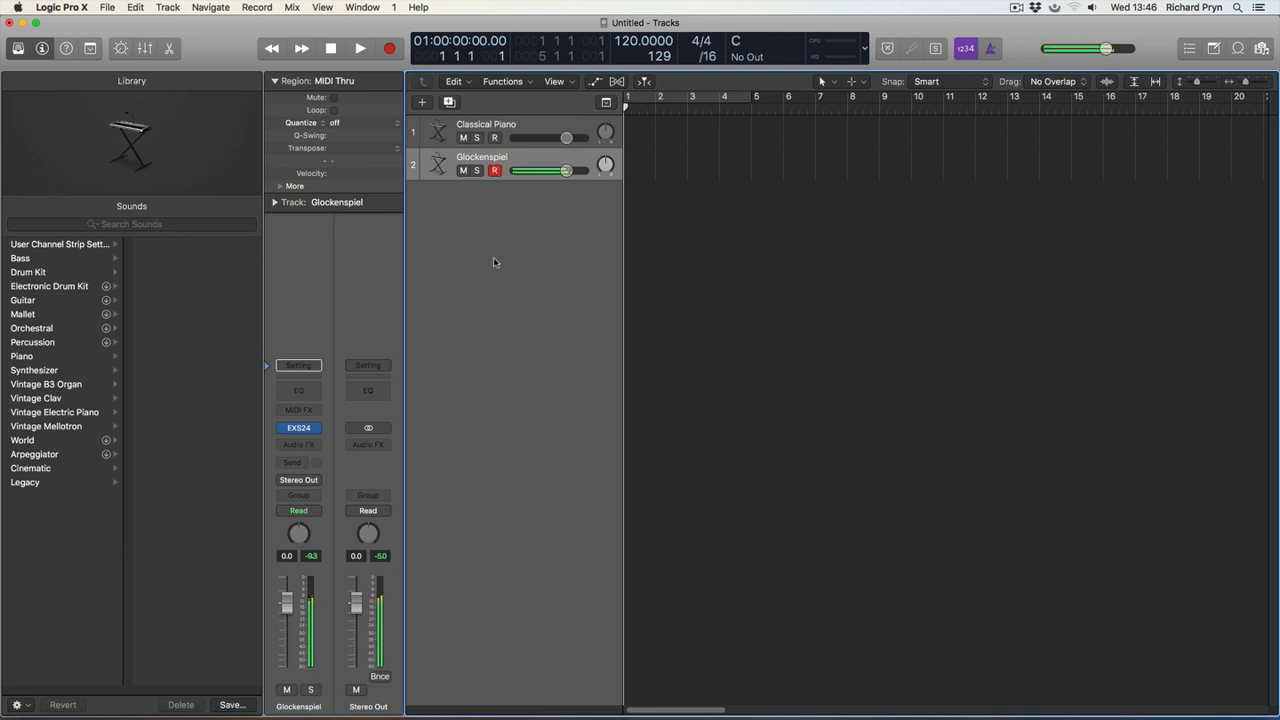
# Create one new software instrument track using the stereo Vintage Clav as its instrument, with output on Output 1 + 2.
pyautogui.click(424, 103)
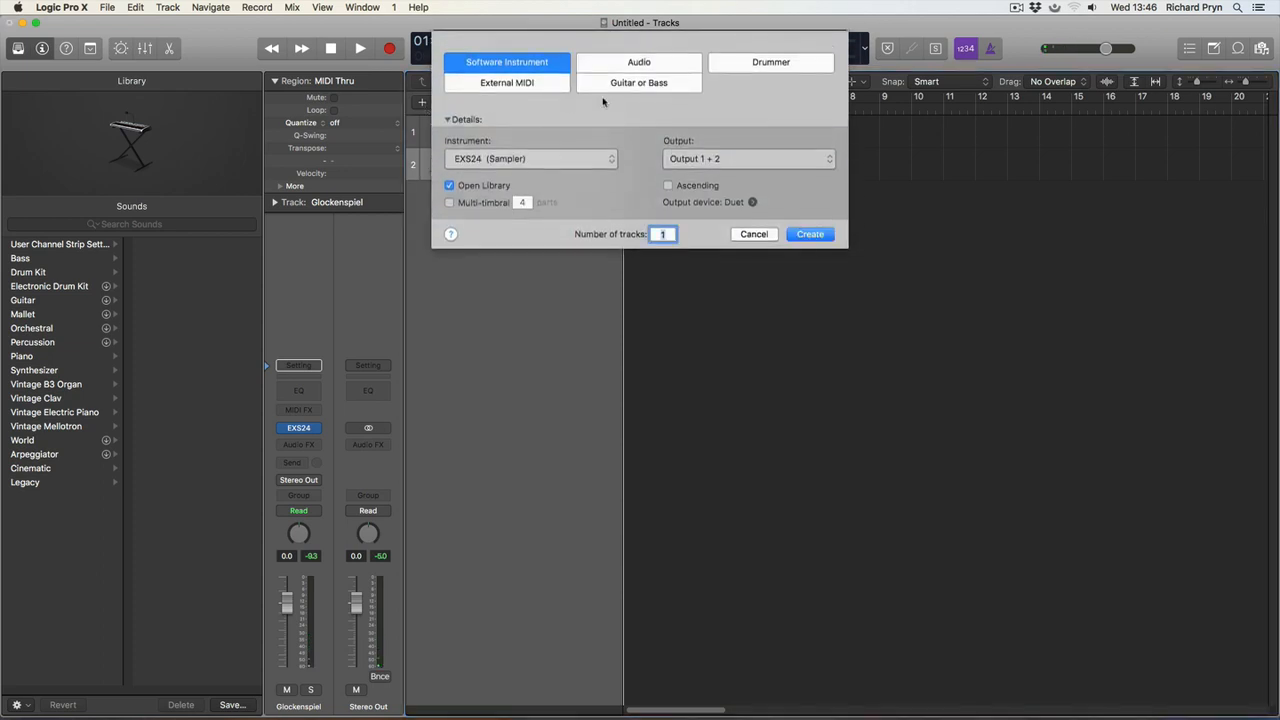
pyautogui.click(505, 157)
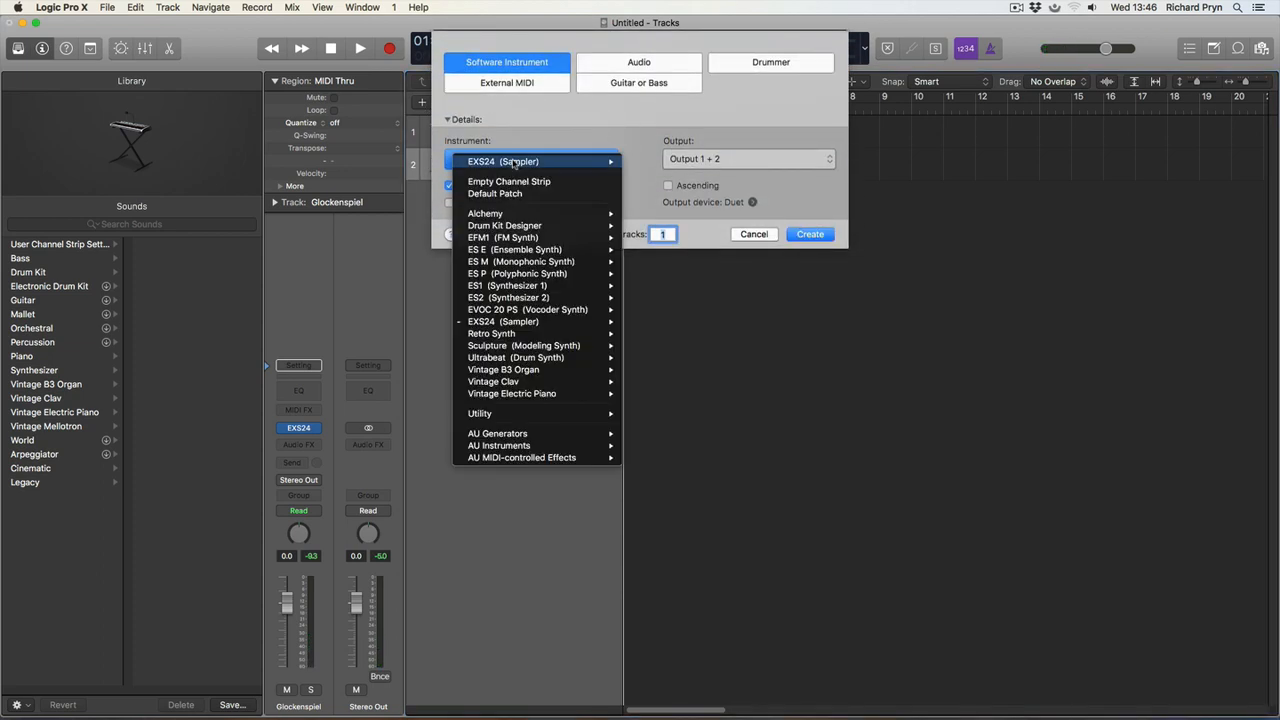
pyautogui.click(516, 154)
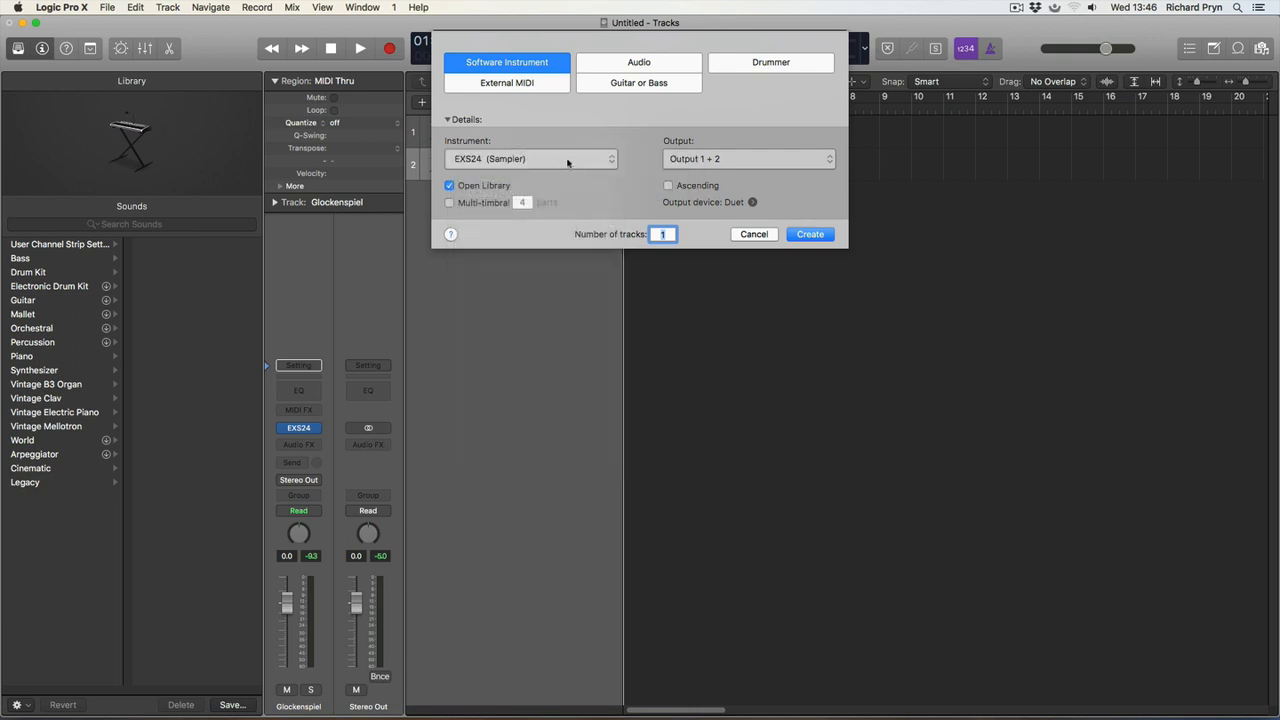
pyautogui.click(568, 160)
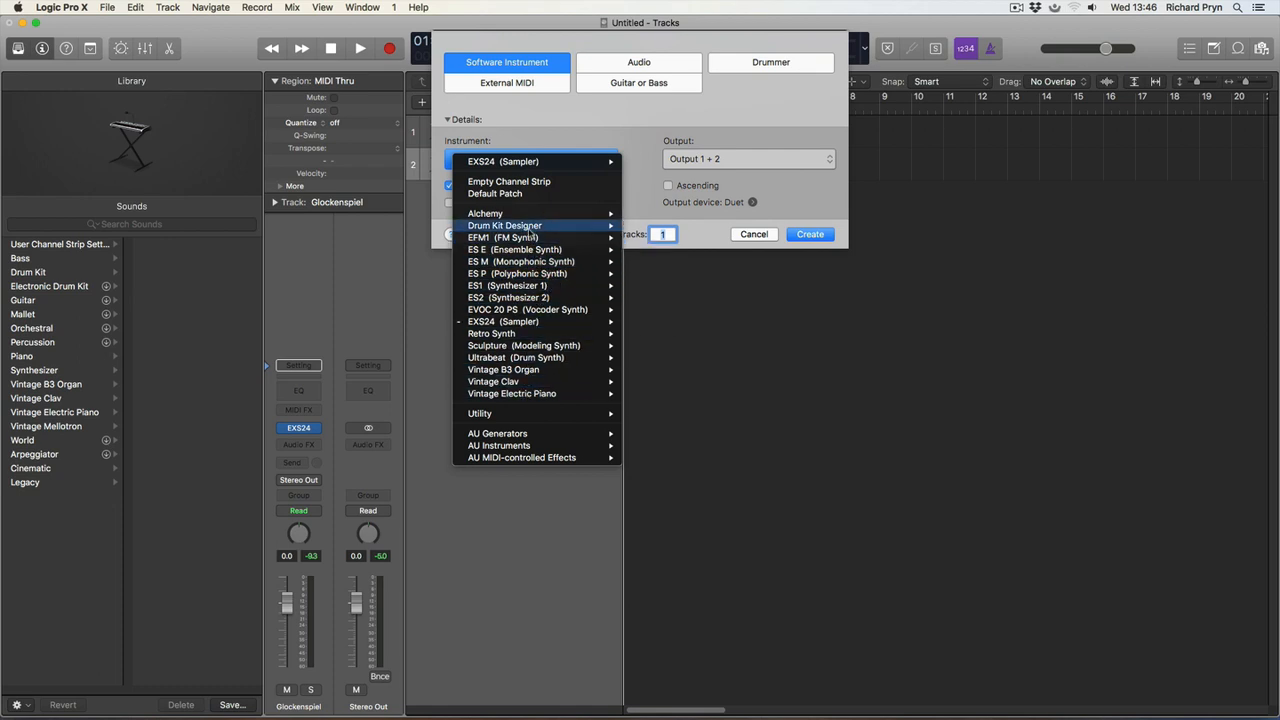
pyautogui.moveTo(522, 340)
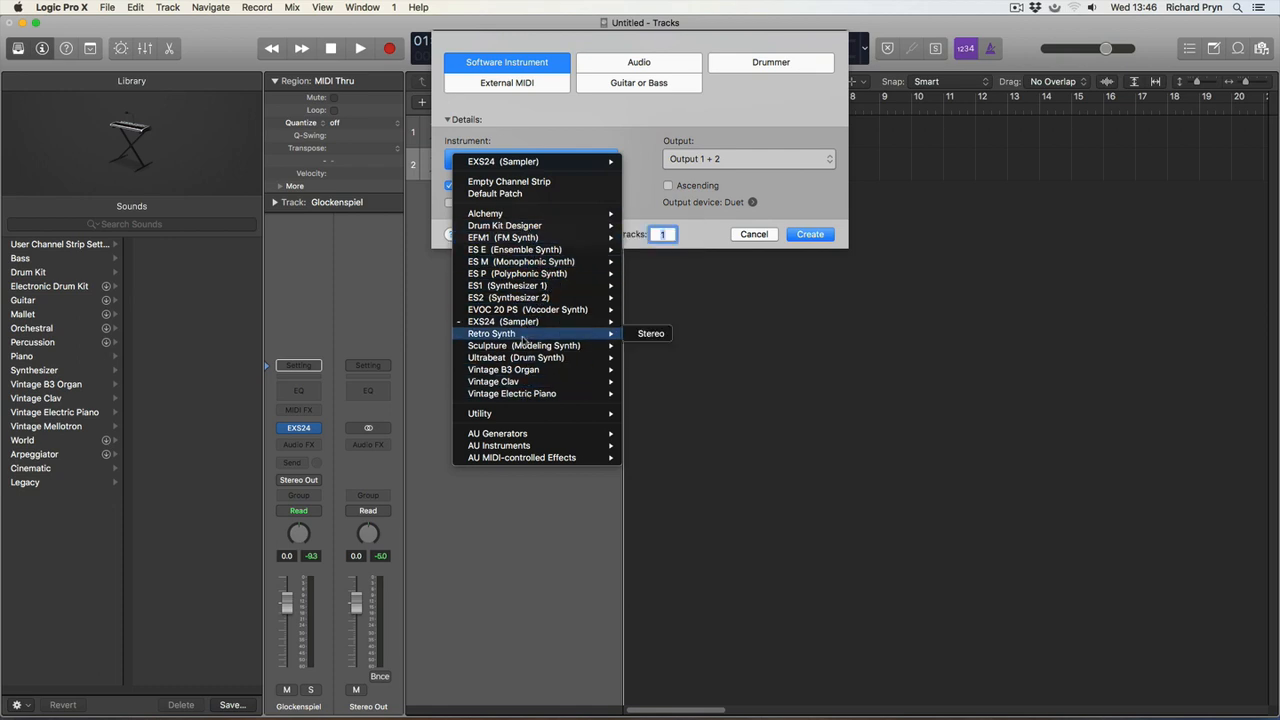
pyautogui.moveTo(520, 383)
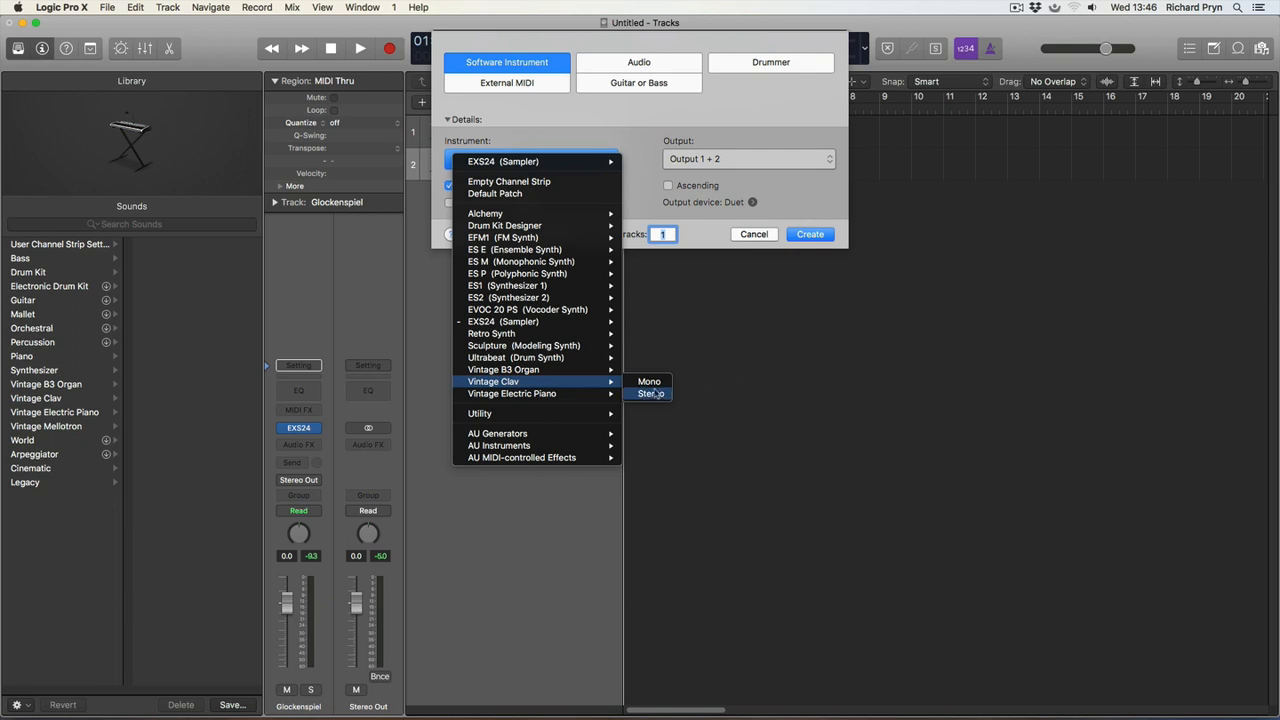
pyautogui.click(652, 394)
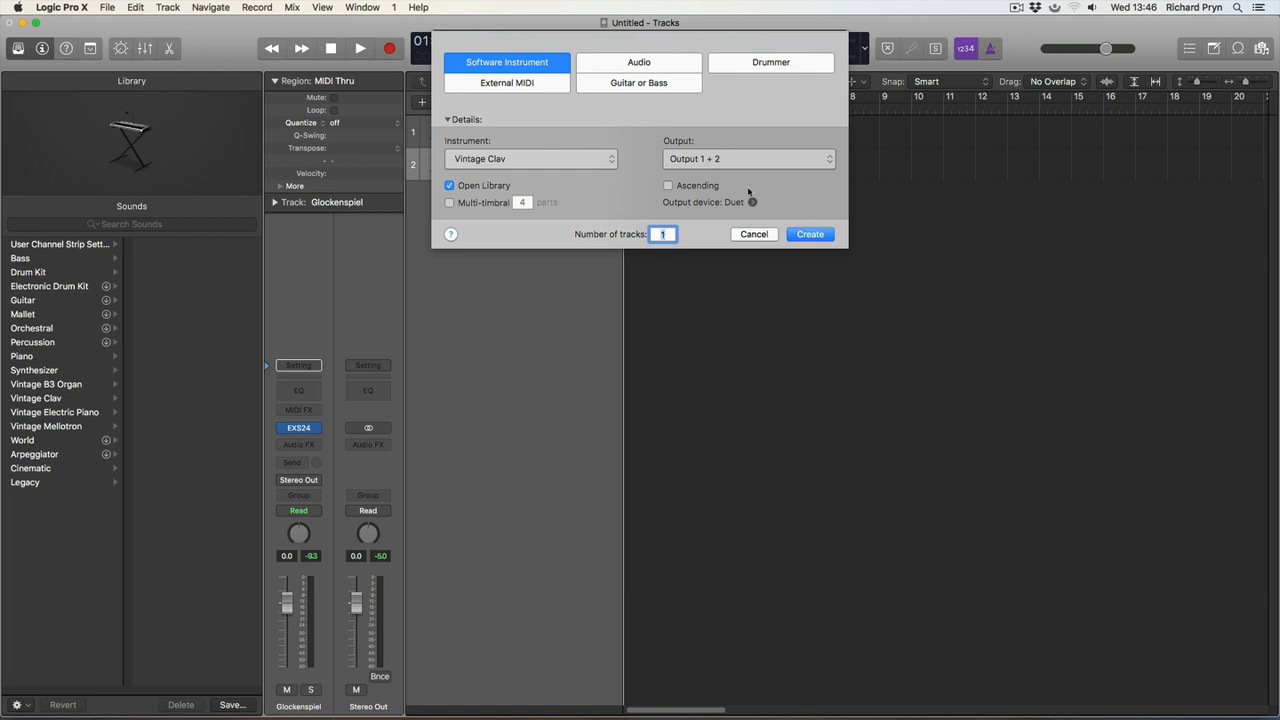
pyautogui.click(809, 236)
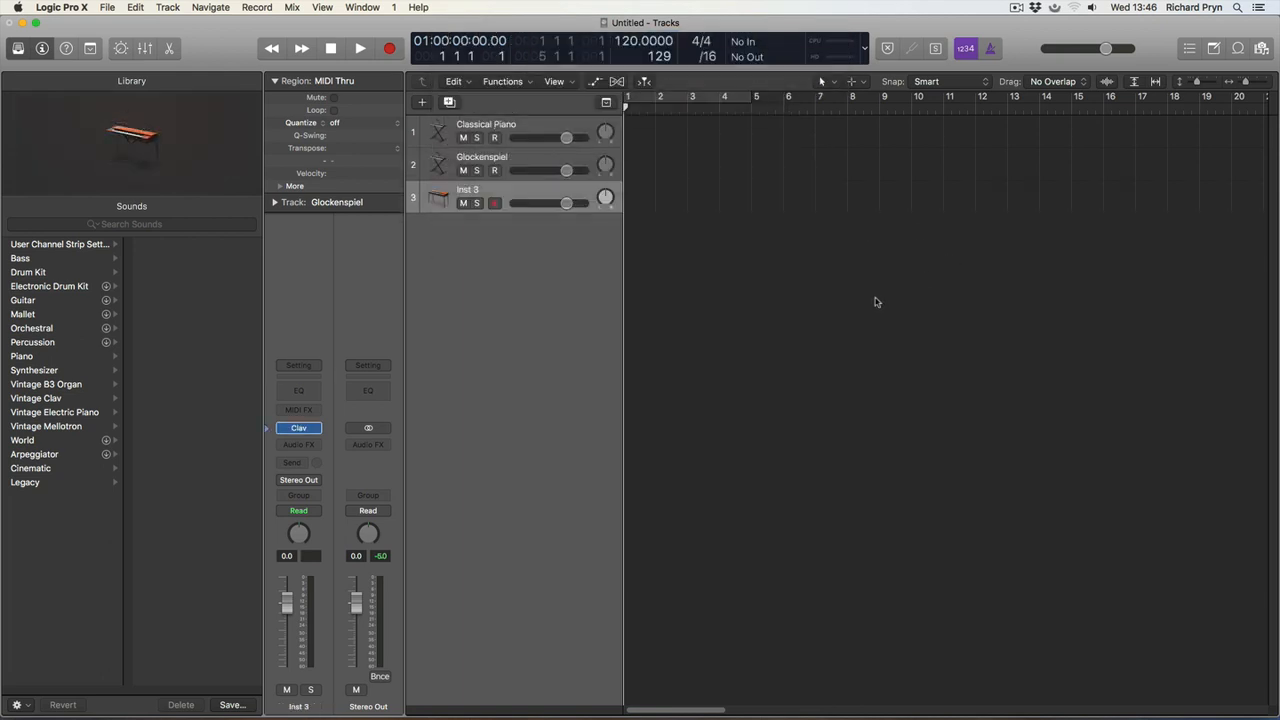
# Load the Classic D6 clav sound from the Library onto the new third track and record-enable the track for playing.
pyautogui.click(468, 190)
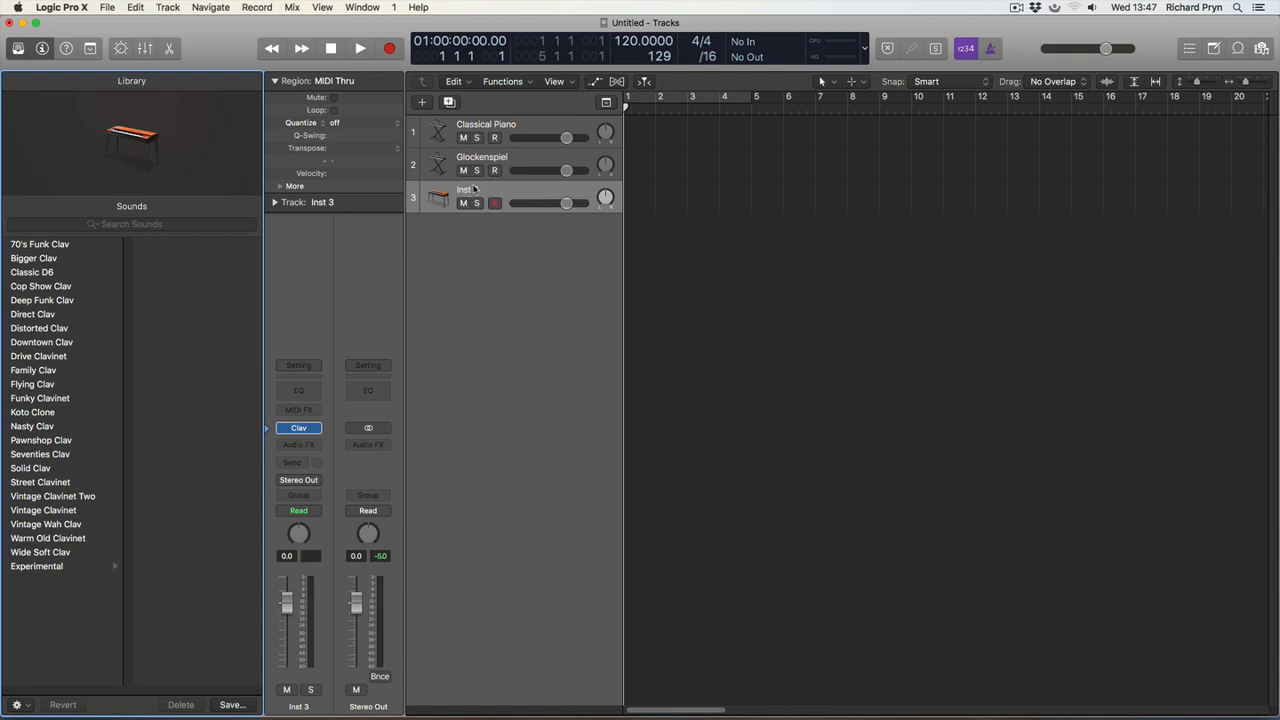
pyautogui.click(34, 273)
pyautogui.click(493, 201)
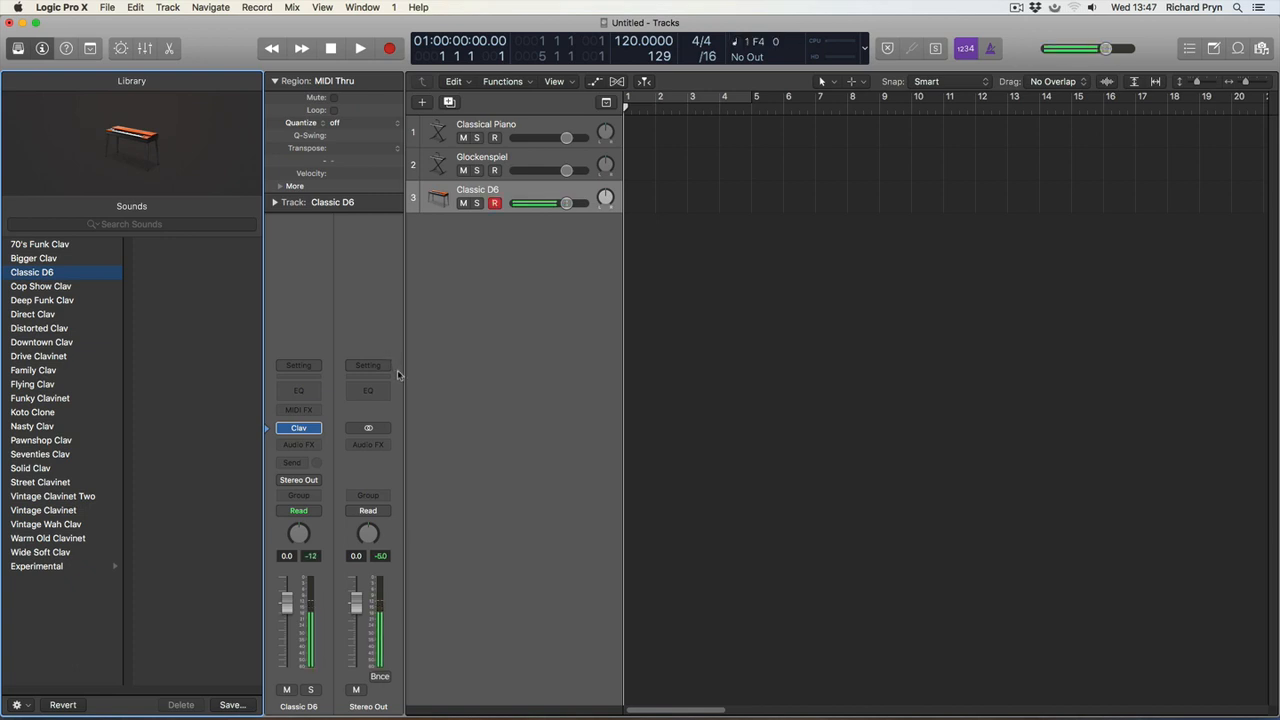
# Audition the three tracks by selecting Classical Piano, Glockenspiel and Classic D6 in turn.
pyautogui.click(474, 128)
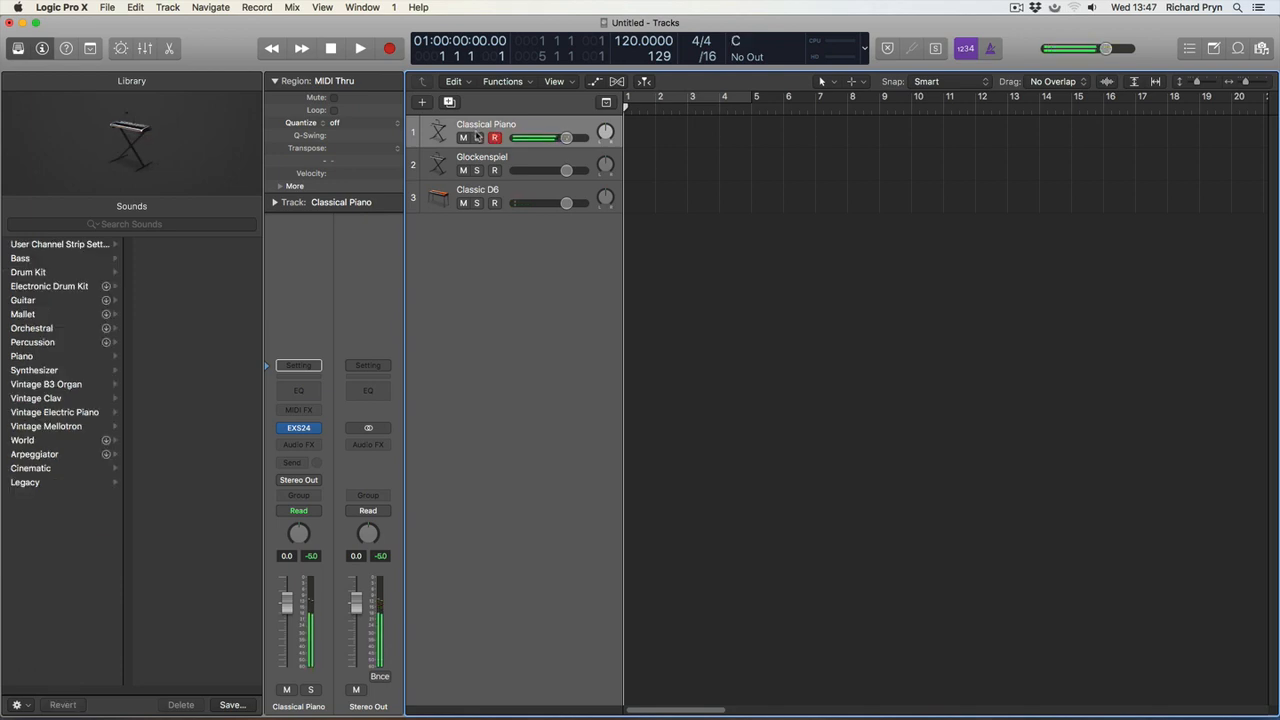
pyautogui.press('Down')
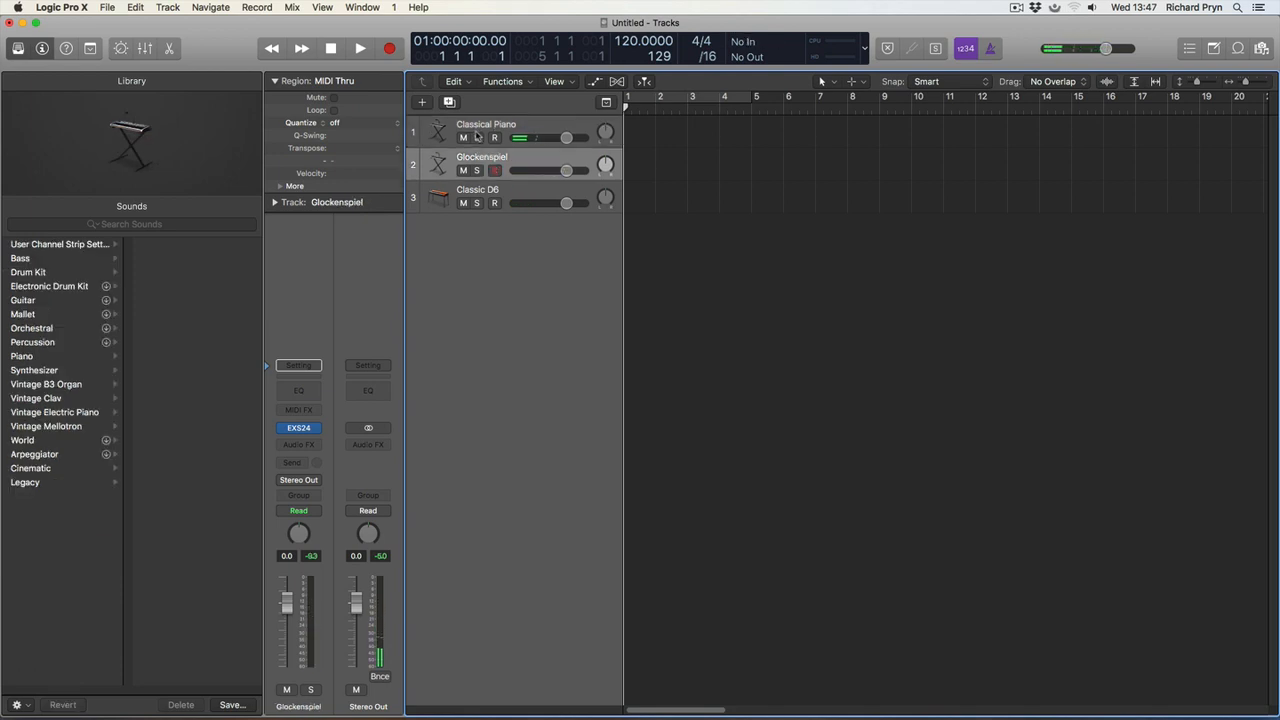
pyautogui.press('Down')
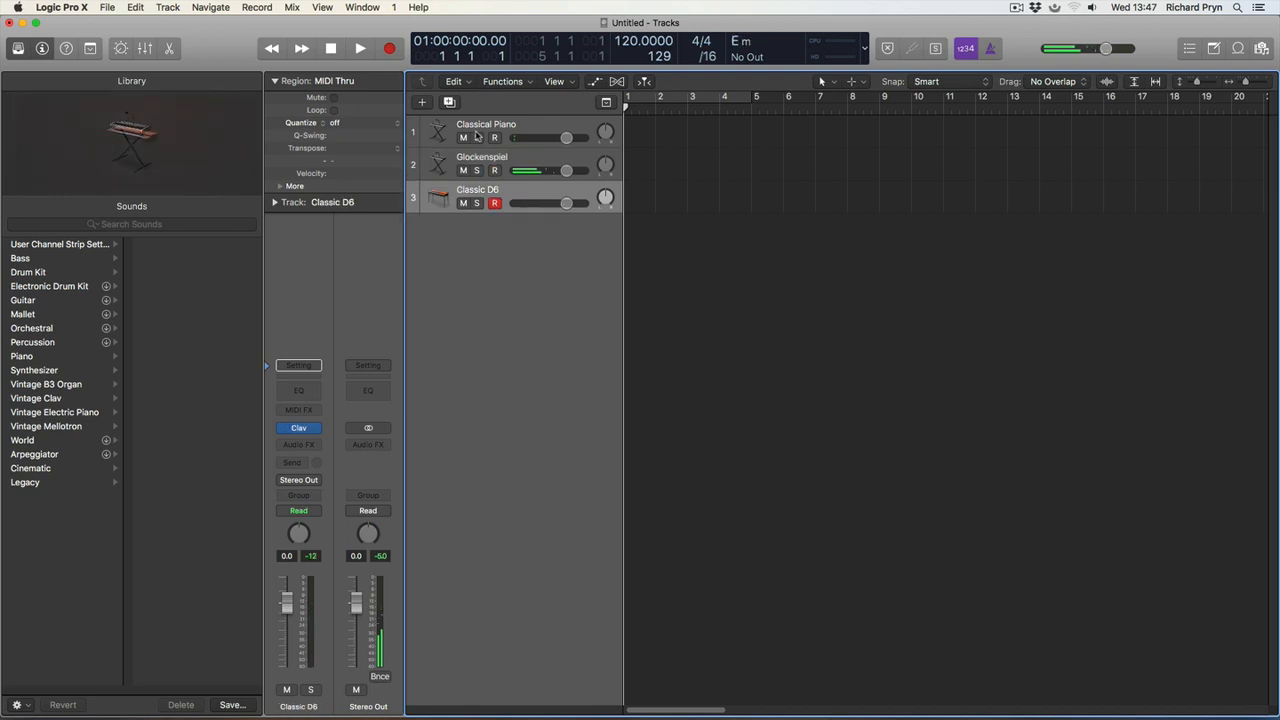